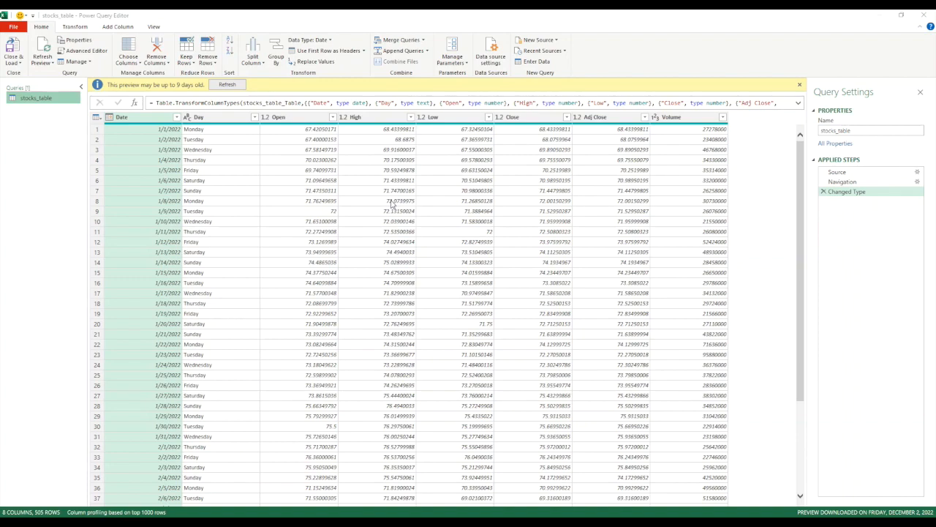
# Transform the Date column in place into end-of-week dates and remove that applied step again
pyautogui.click(79, 28)
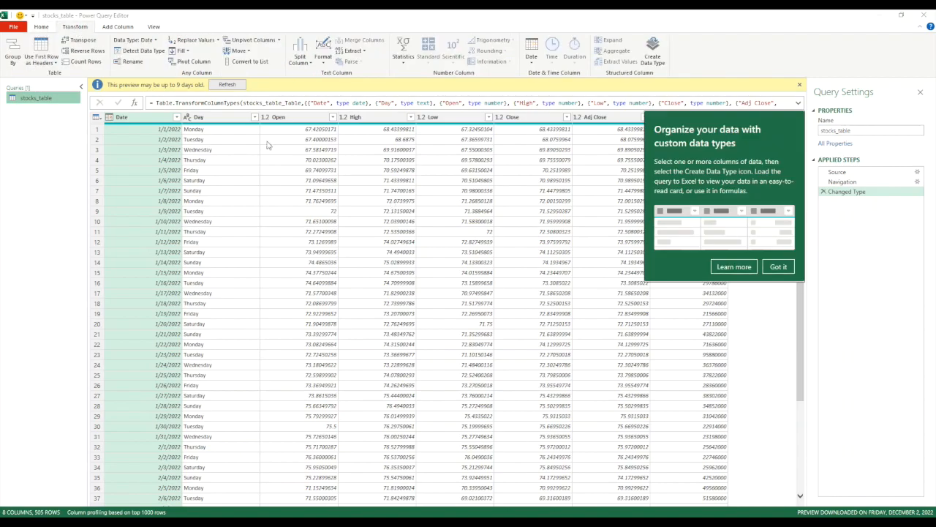
pyautogui.click(779, 268)
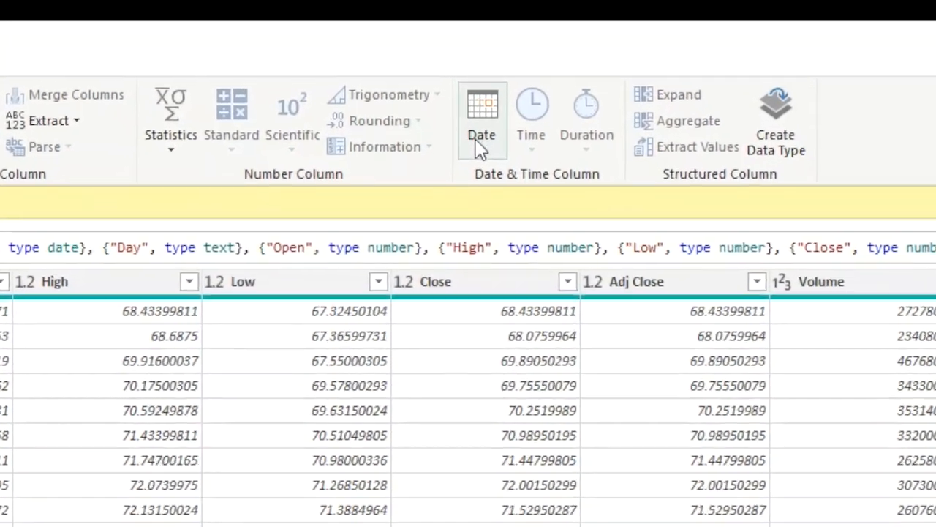
pyautogui.click(480, 142)
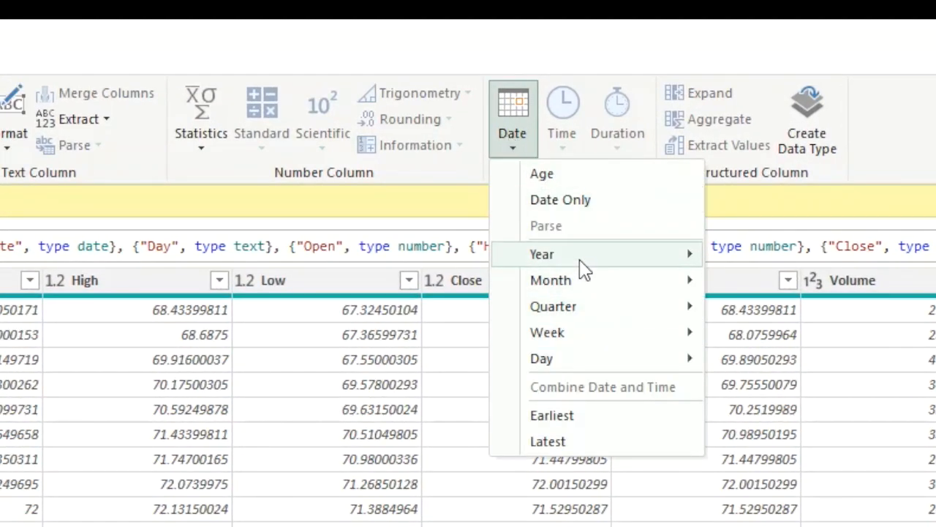
pyautogui.moveTo(585, 335)
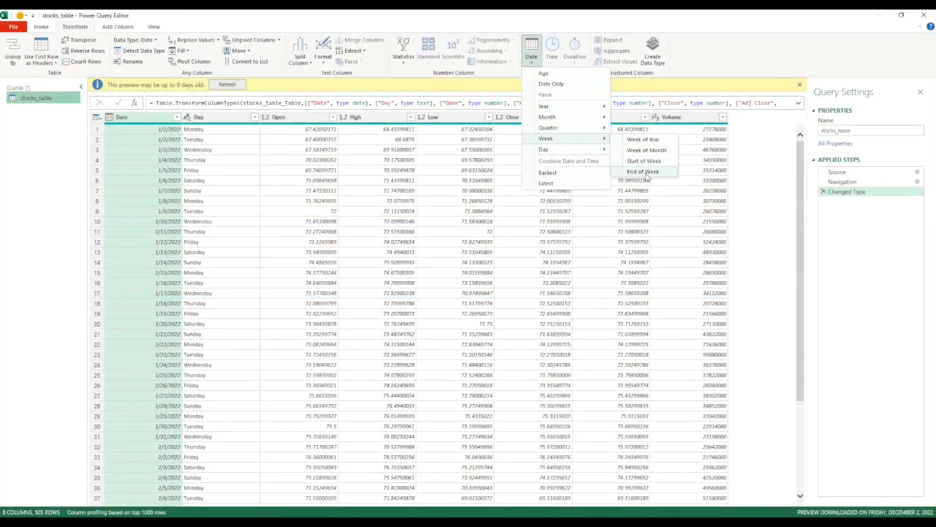
pyautogui.click(644, 172)
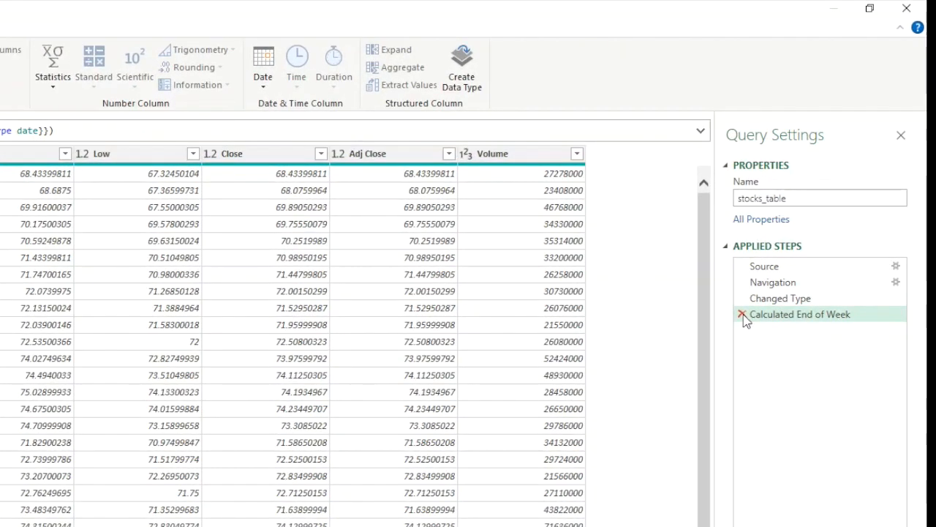
pyautogui.click(741, 315)
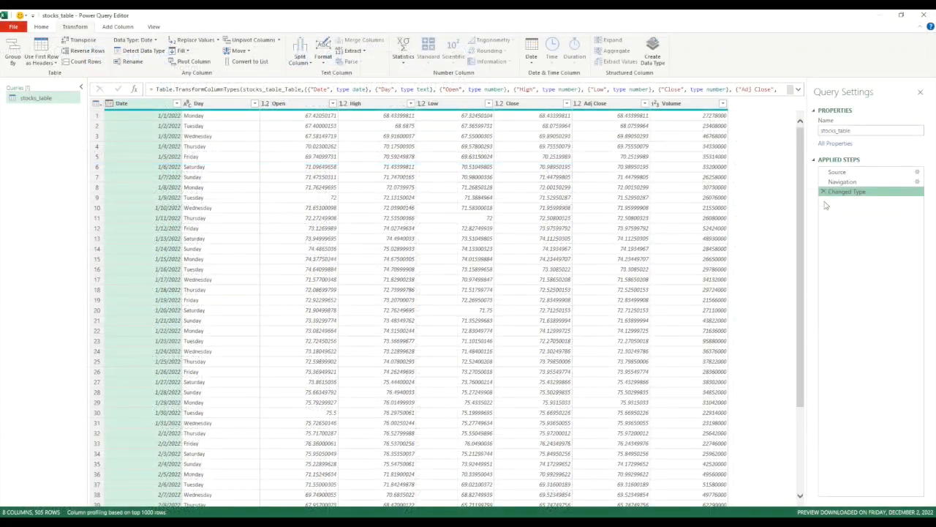
# Add a new End of Week column calculated from the Date column
pyautogui.click(117, 26)
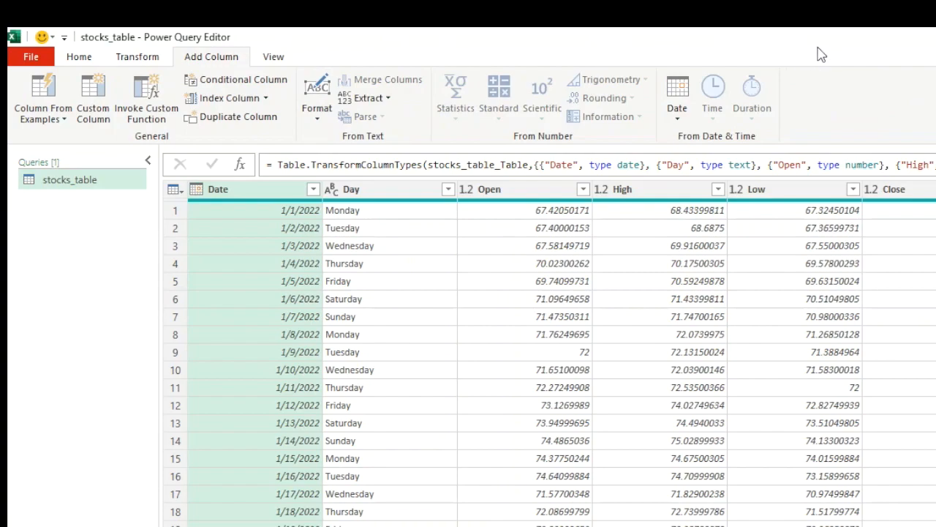
pyautogui.click(681, 118)
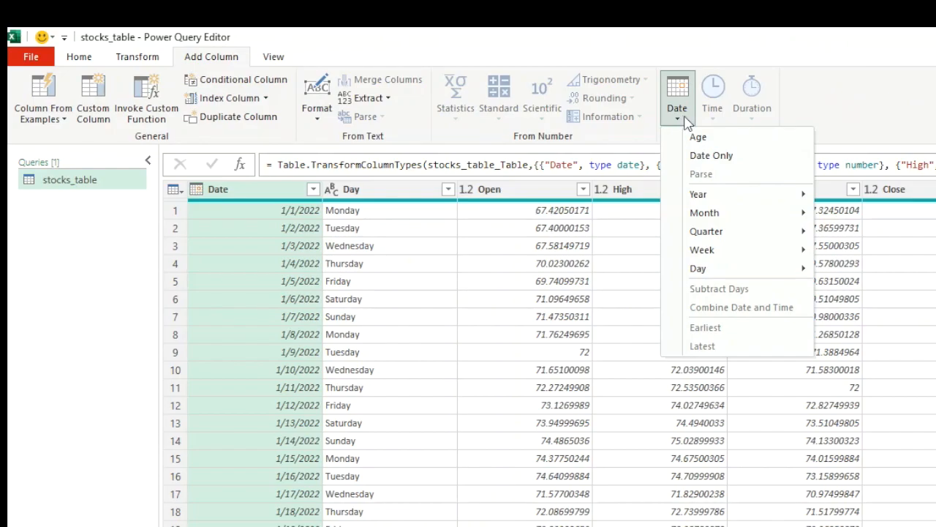
pyautogui.moveTo(757, 253)
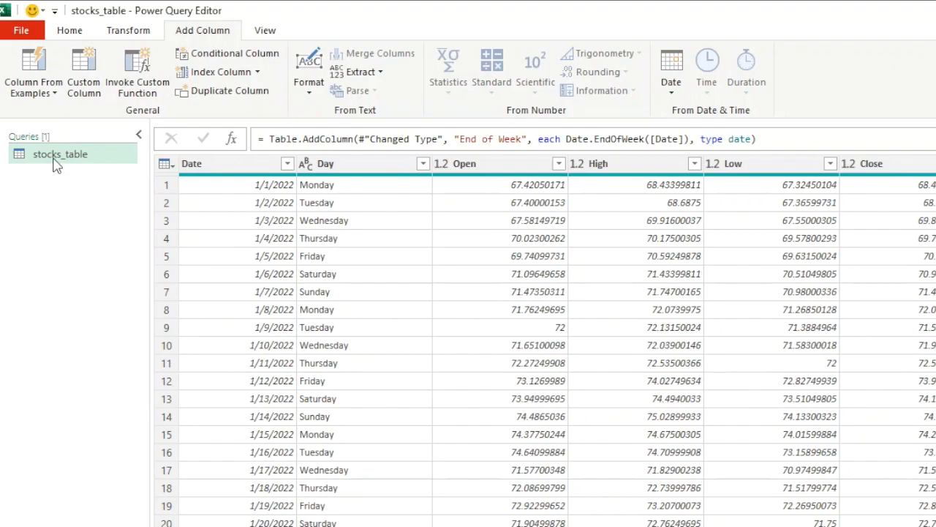
# Duplicate the stocks_table query and add an index column starting from 1 to the original query
pyautogui.rightClick(100, 158)
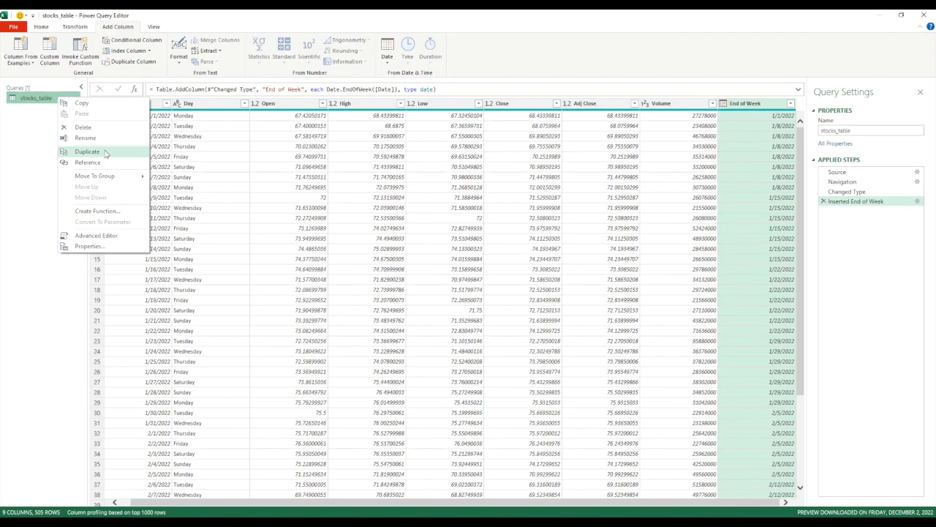
pyautogui.click(108, 154)
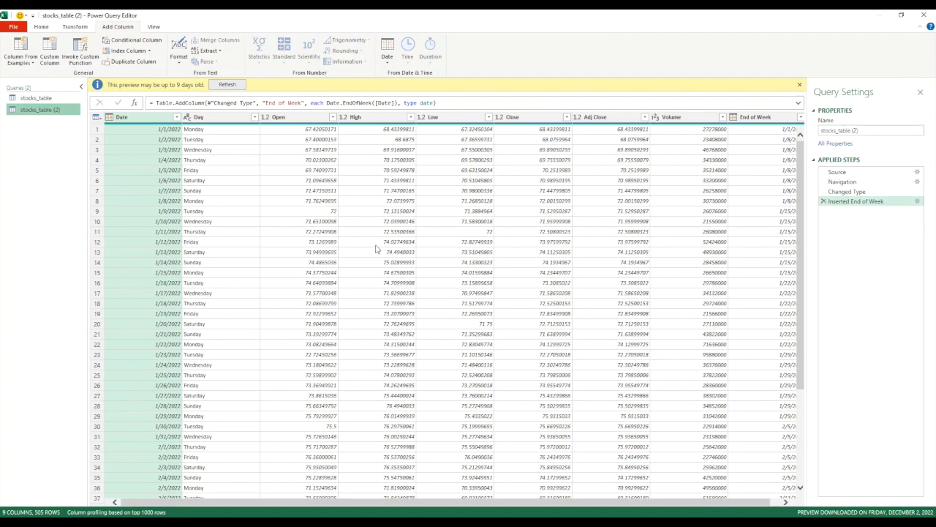
pyautogui.click(36, 98)
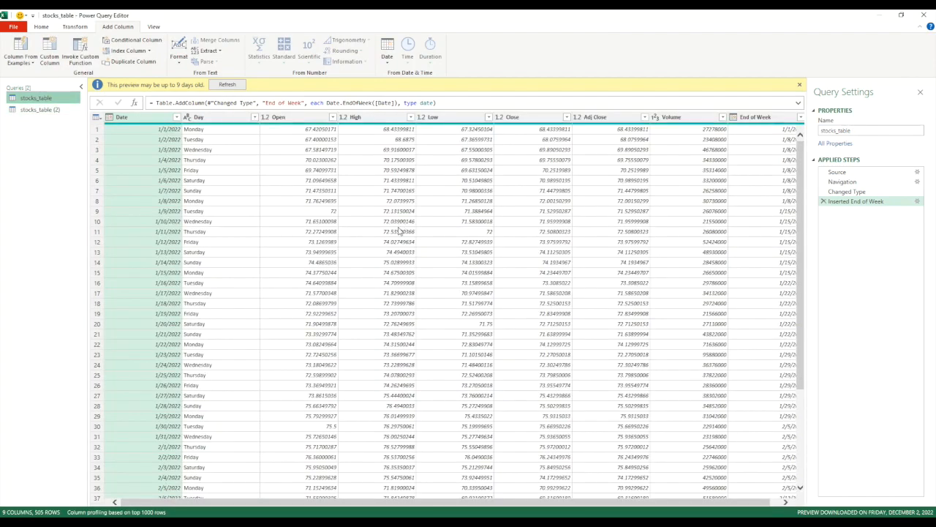
pyautogui.click(227, 84)
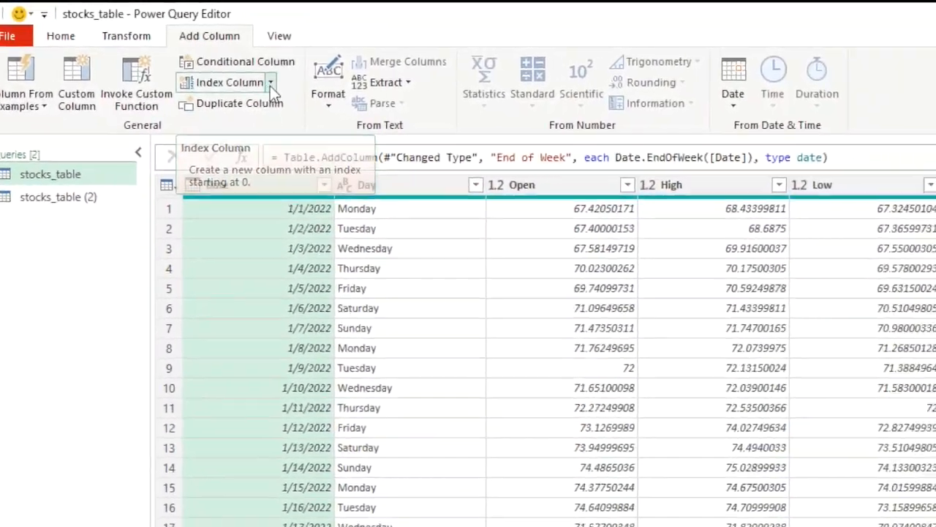
pyautogui.click(477, 110)
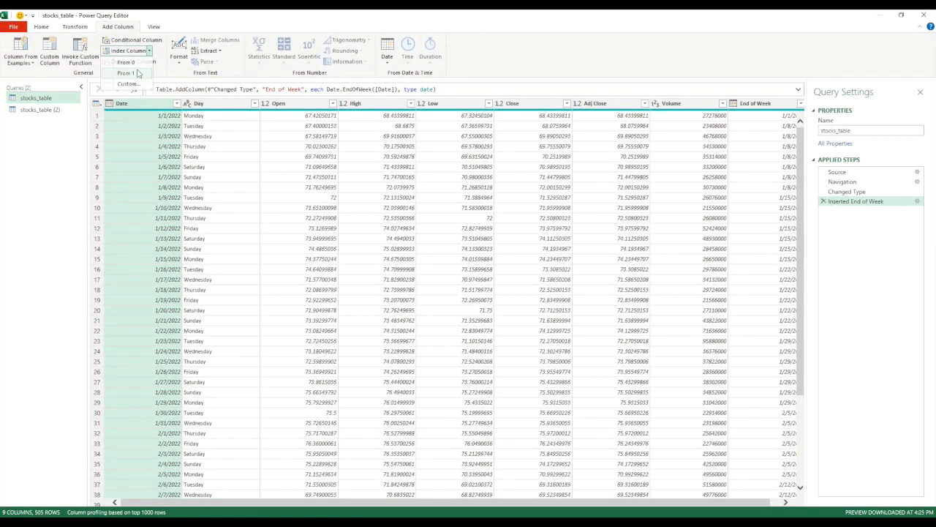
pyautogui.click(126, 73)
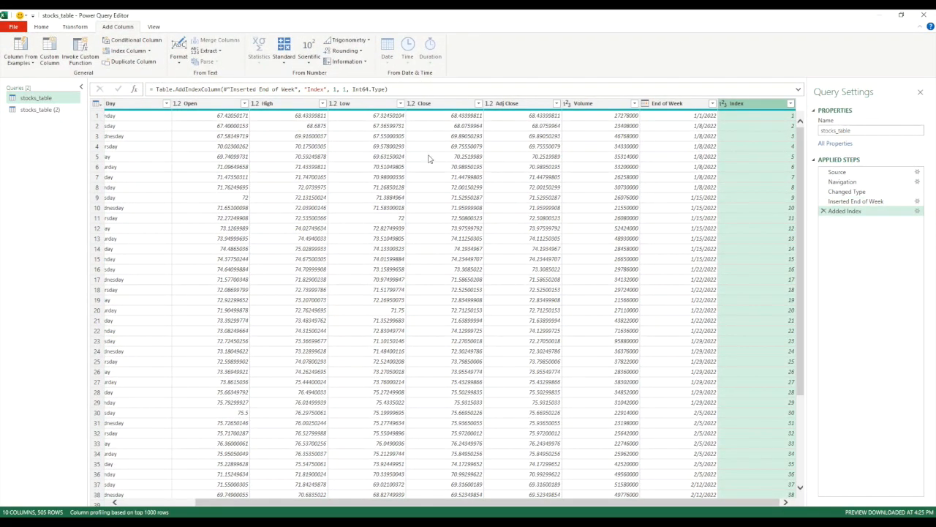
# Check the last columns of the duplicate stocks_table (2) and delete that query
pyautogui.click(40, 109)
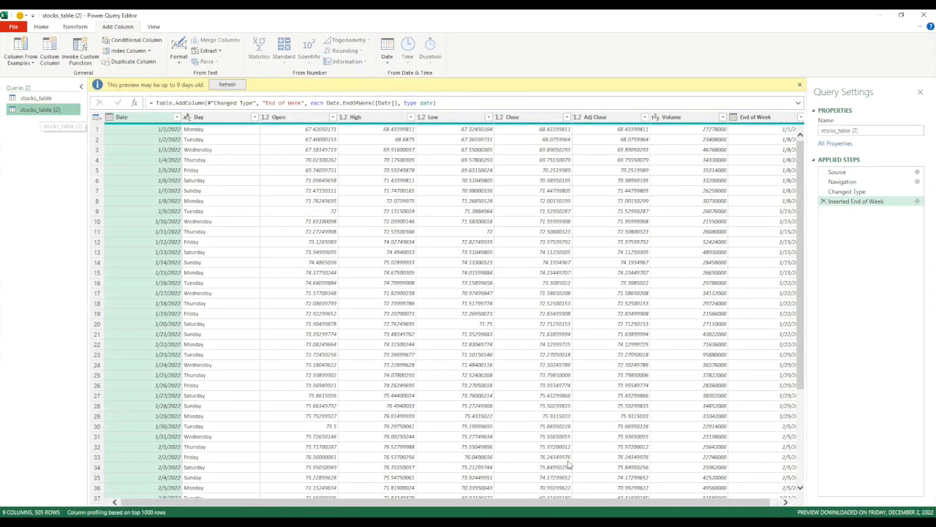
pyautogui.moveTo(554, 503); pyautogui.dragTo(623, 508)
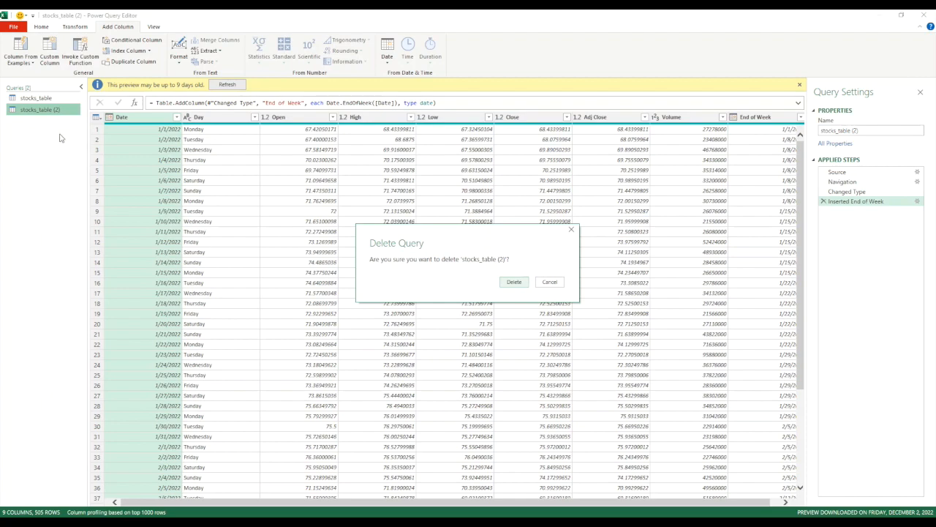
pyautogui.click(516, 283)
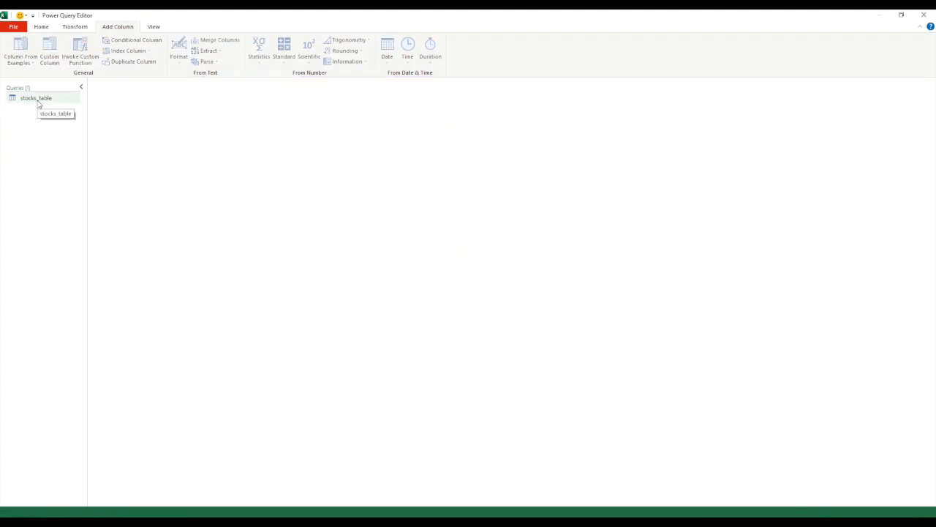
# Create a reference of the stocks_table query and rename it stocks_table_reference
pyautogui.click(38, 103)
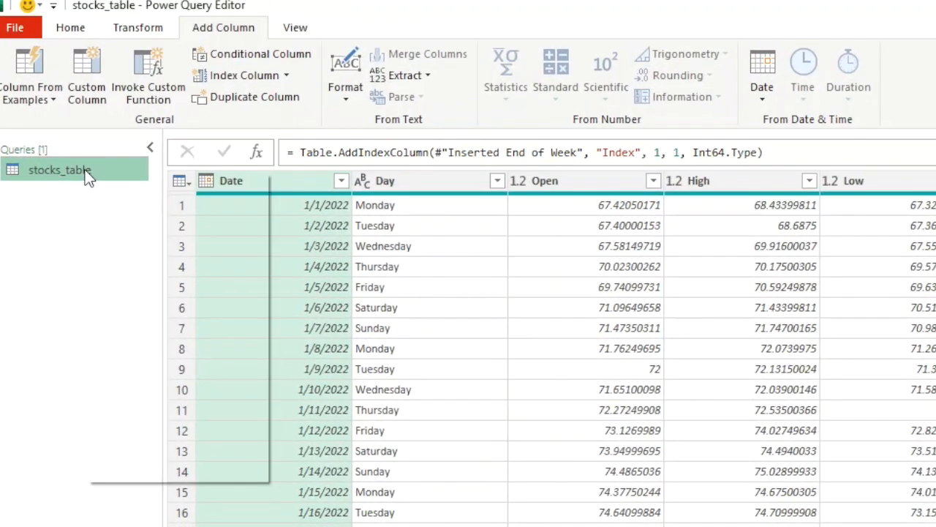
pyautogui.rightClick(46, 97)
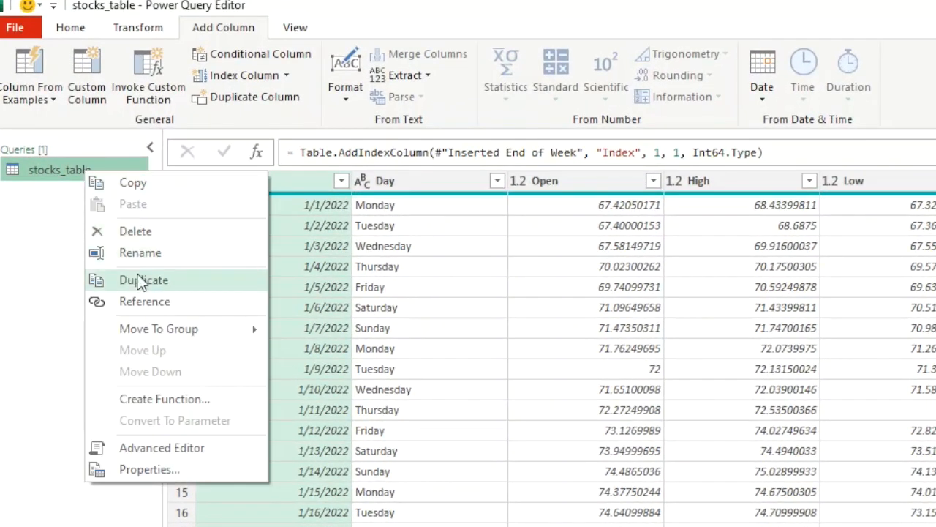
pyautogui.click(146, 302)
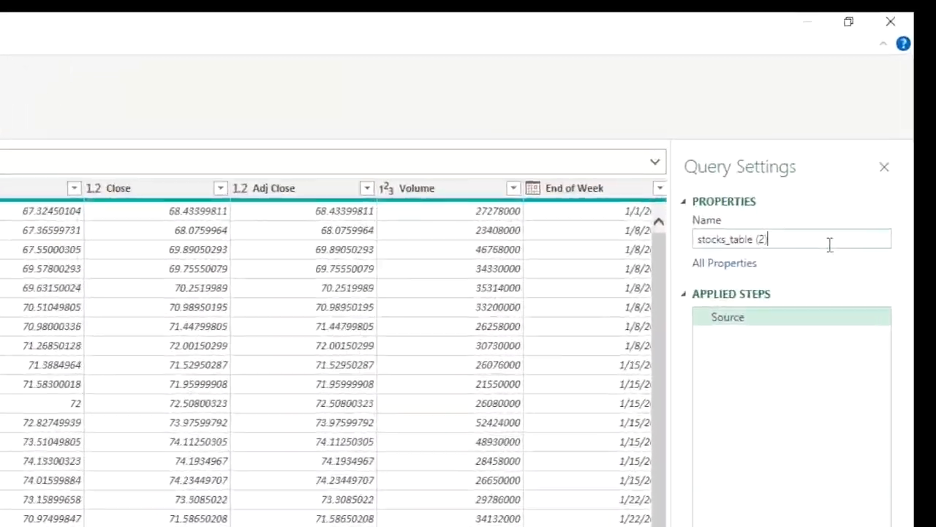
pyautogui.press('BackSpace')
pyautogui.press('BackSpace')
pyautogui.press('BackSpace')
pyautogui.press('BackSpace')
pyautogui.write('_reference')
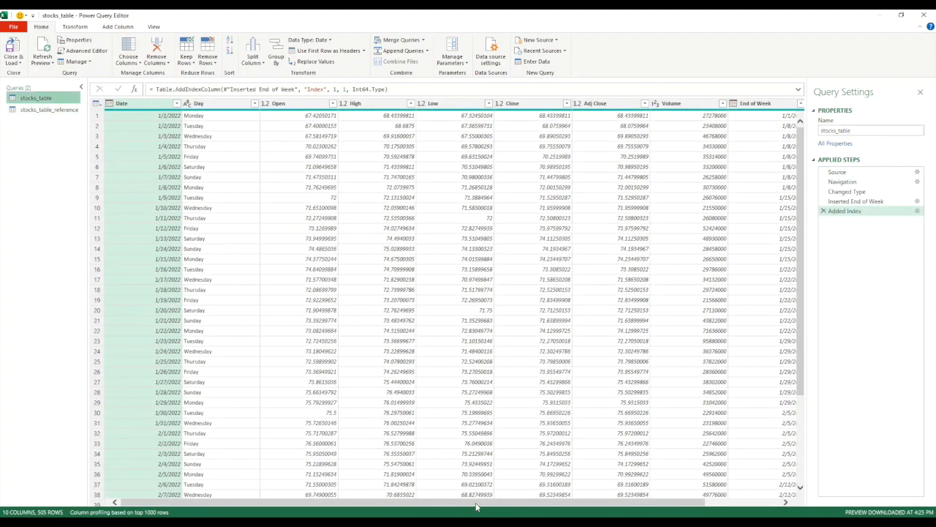
# Delete the index column step from stocks_table and compare the last columns of stocks_table_reference before and after the removal
pyautogui.moveTo(476, 503); pyautogui.dragTo(578, 512)
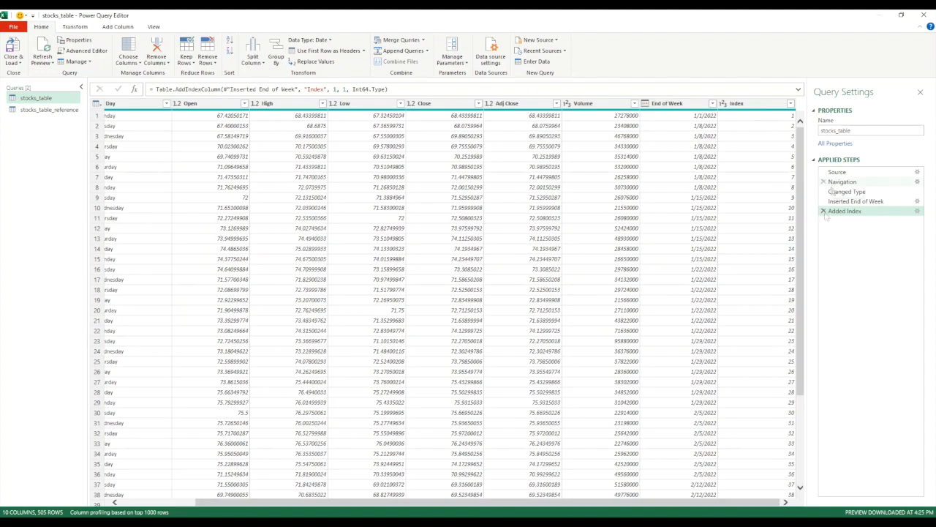
pyautogui.click(40, 110)
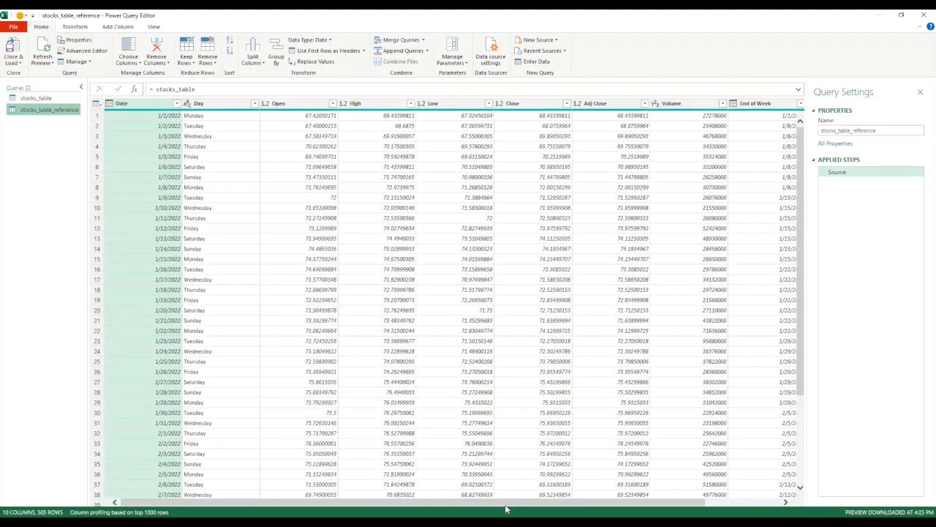
pyautogui.moveTo(505, 509); pyautogui.dragTo(673, 479)
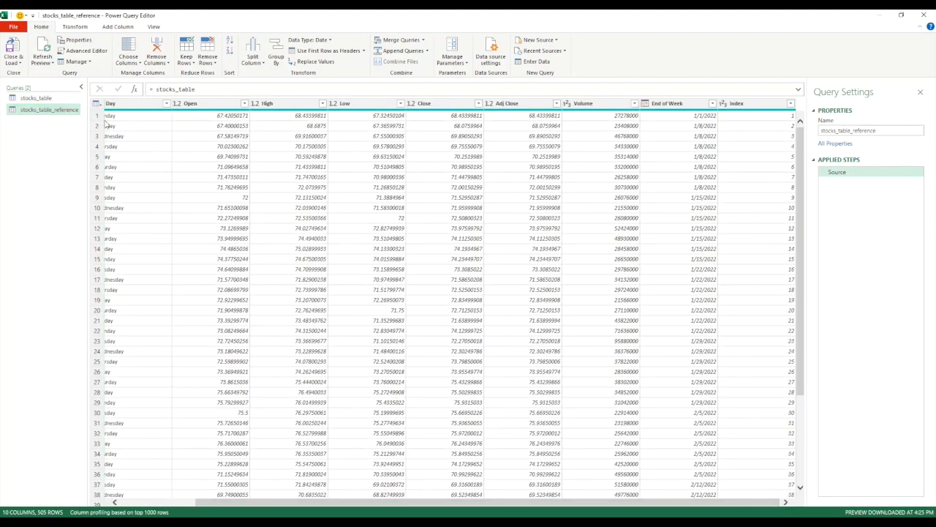
pyautogui.click(38, 98)
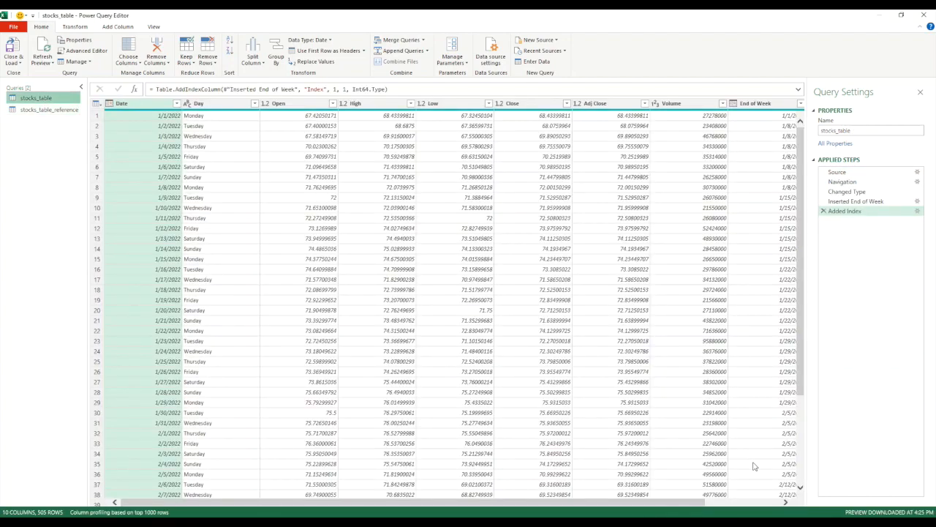
pyautogui.click(747, 504)
pyautogui.click(824, 211)
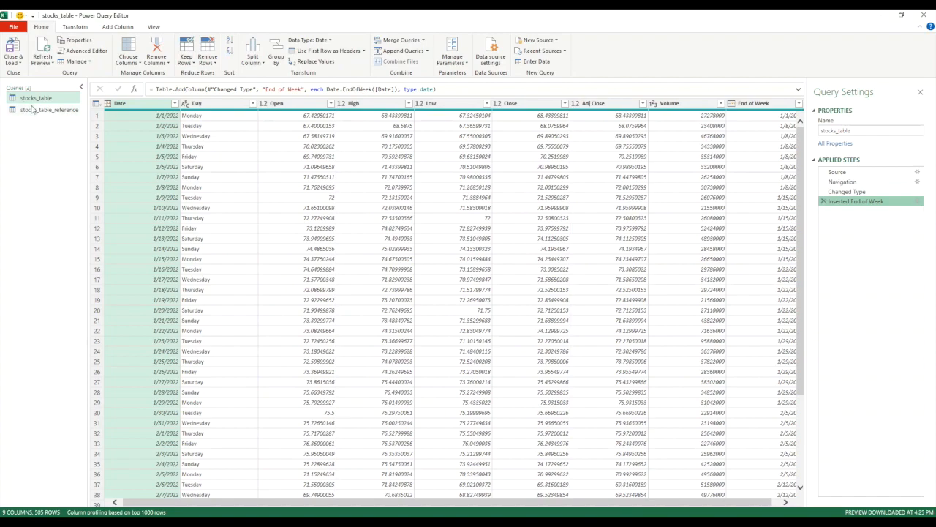
pyautogui.click(40, 110)
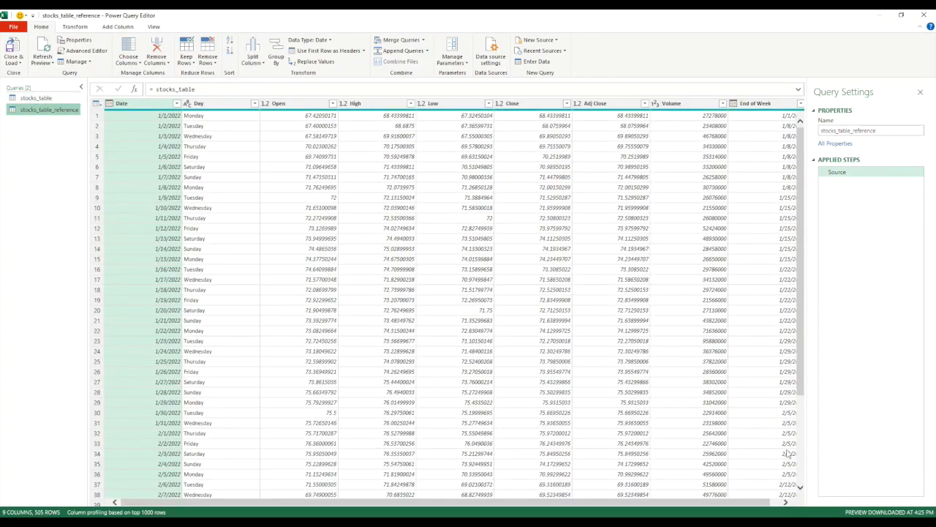
pyautogui.click(768, 504)
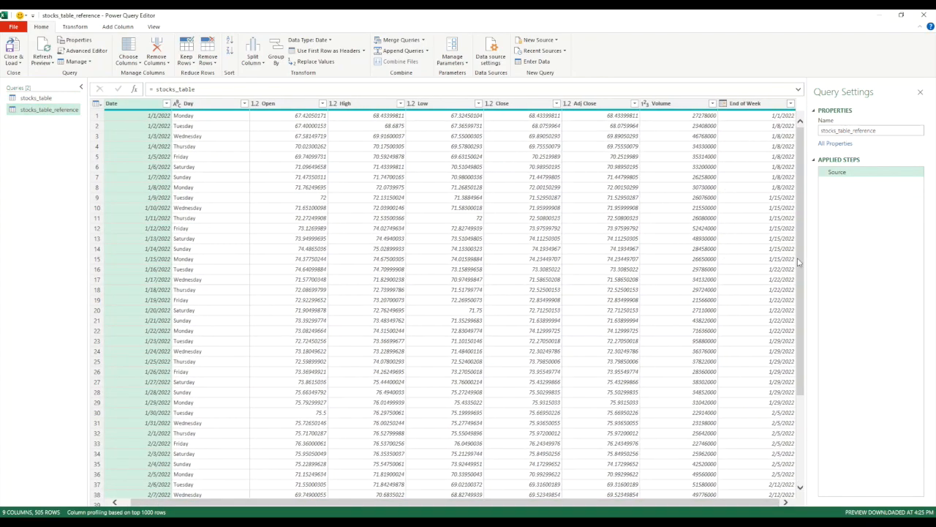
pyautogui.moveTo(713, 503); pyautogui.dragTo(664, 507)
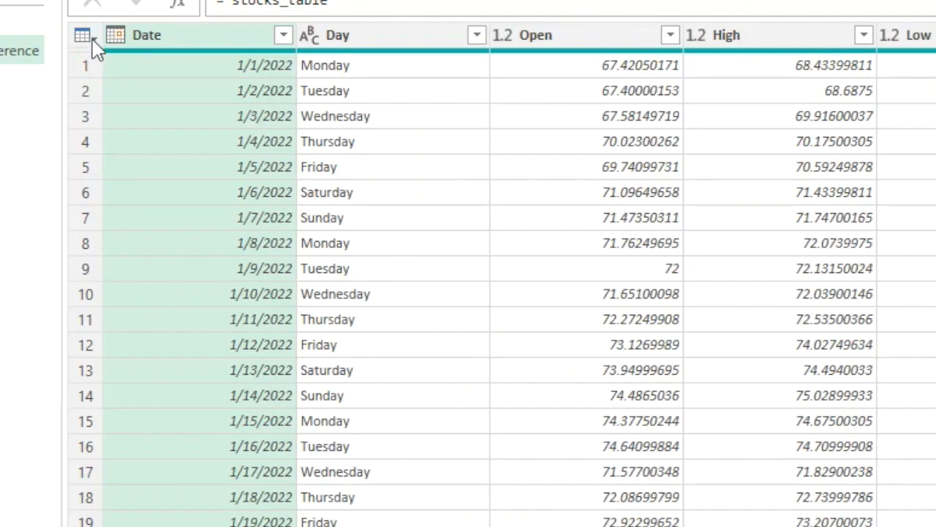
pyautogui.click(88, 37)
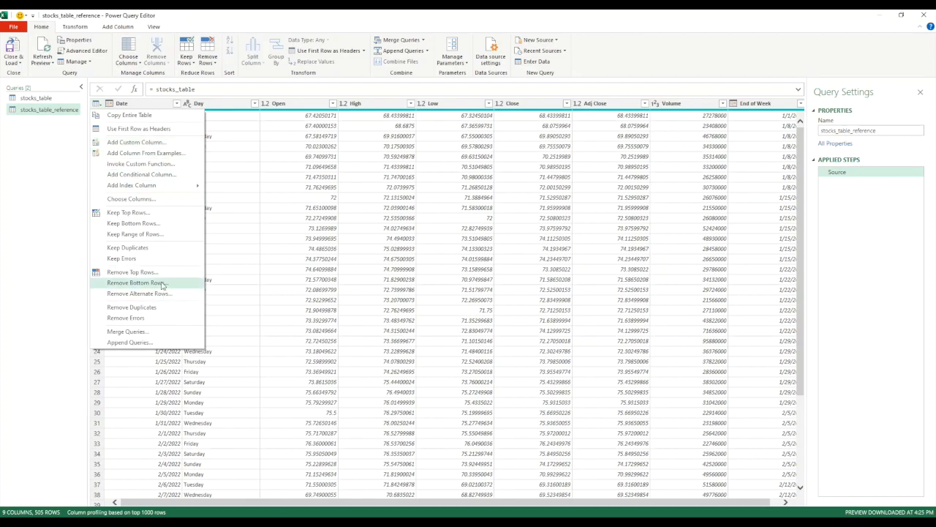
pyautogui.click(688, 145)
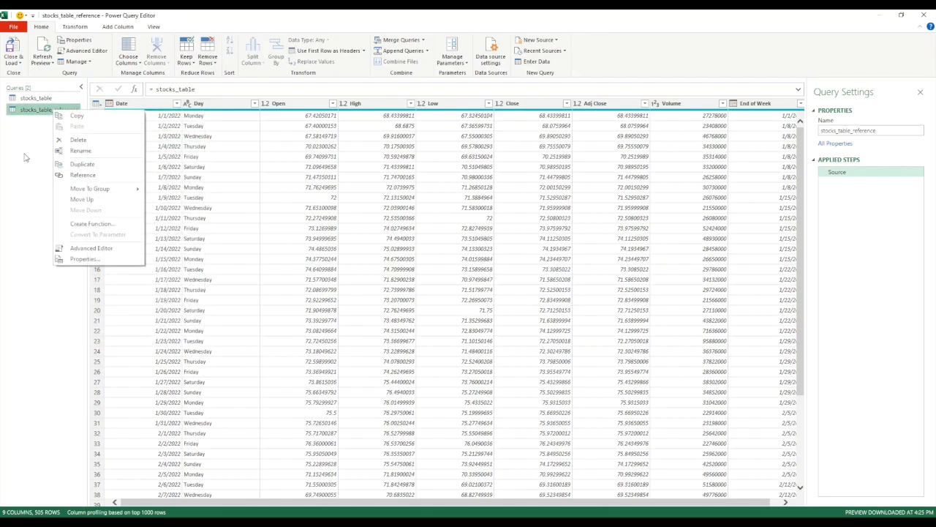
pyautogui.click(24, 154)
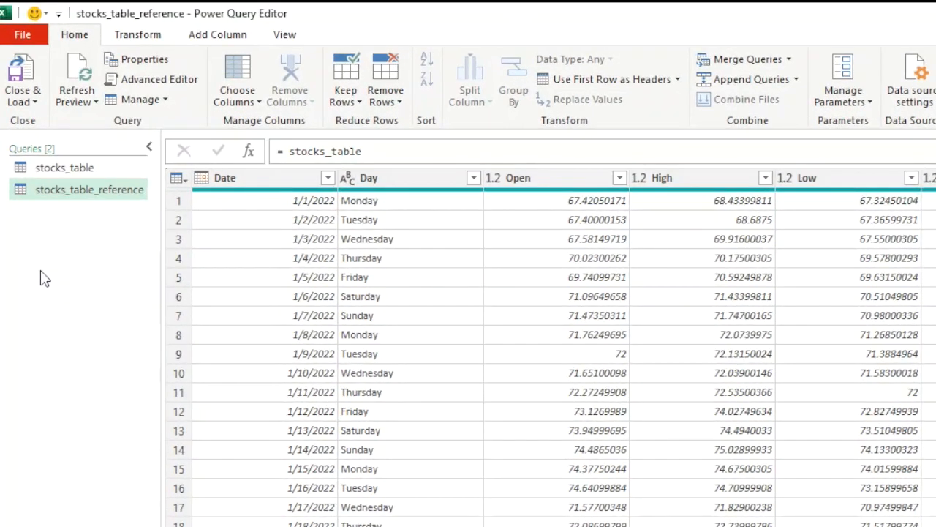
pyautogui.rightClick(69, 192)
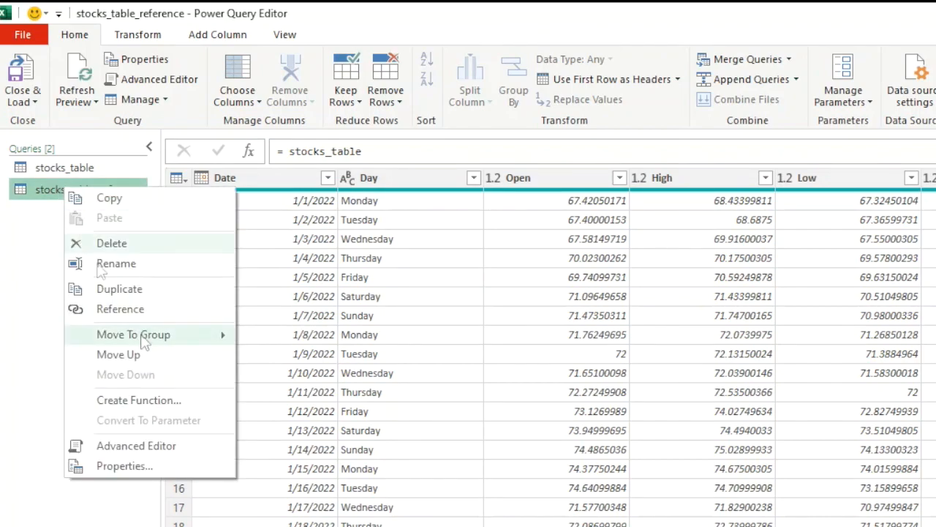
pyautogui.click(11, 238)
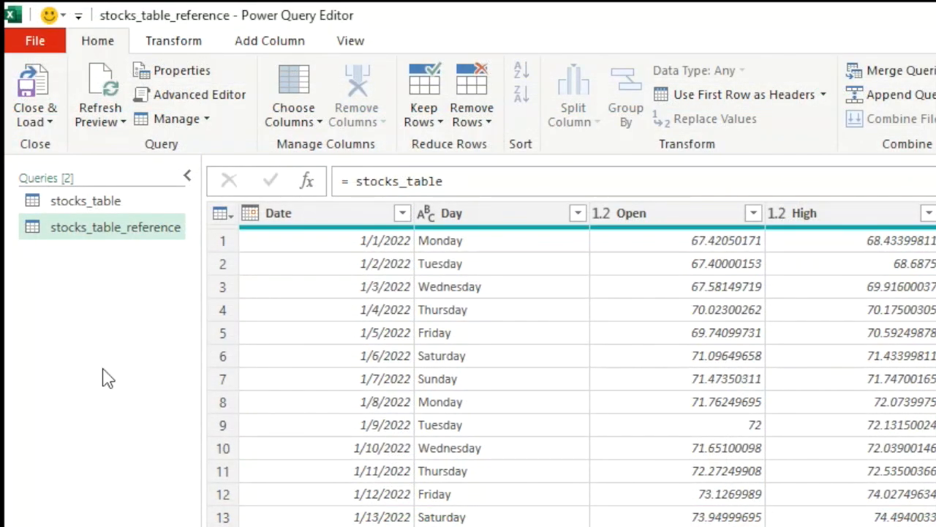
# Move the stocks_table_reference query to a new group named Staging Queries
pyautogui.rightClick(127, 233)
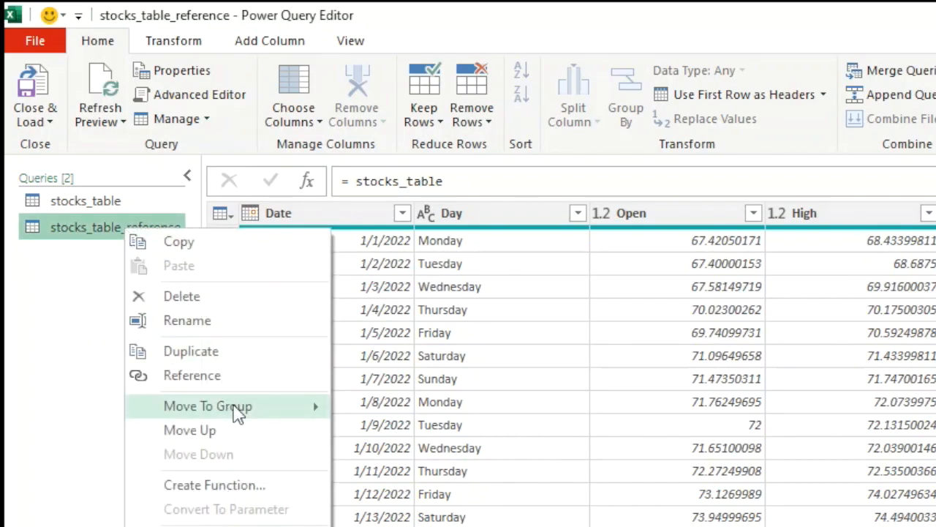
pyautogui.moveTo(238, 411)
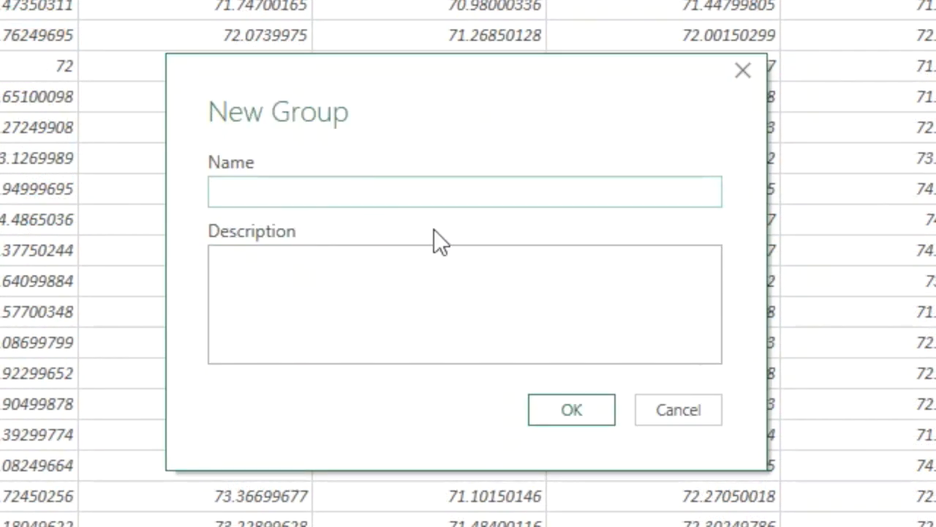
pyautogui.write('Staging')
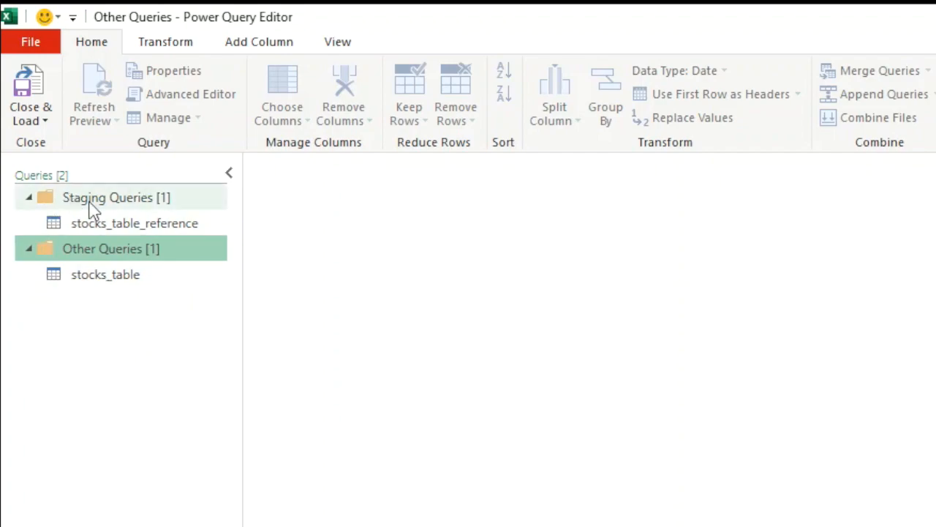
# Move the stocks_table query to a new group named Final Result
pyautogui.rightClick(122, 256)
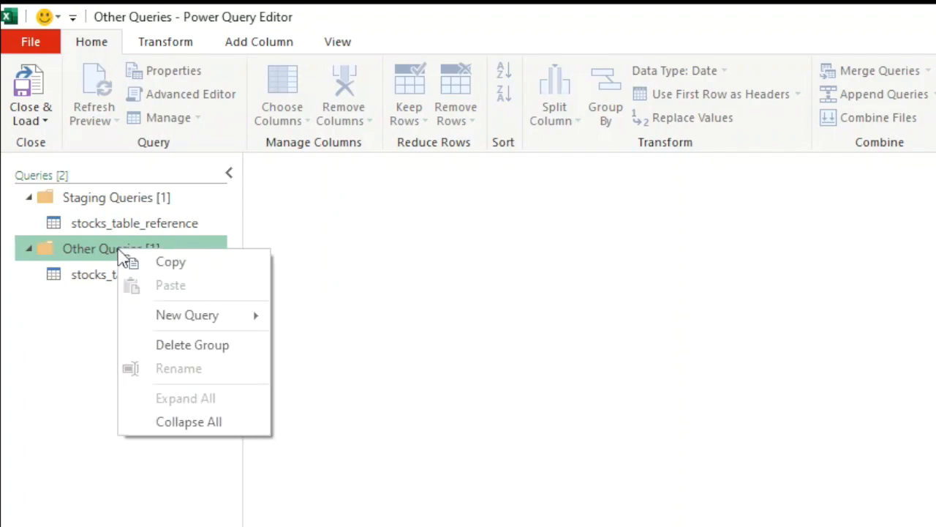
pyautogui.click(120, 260)
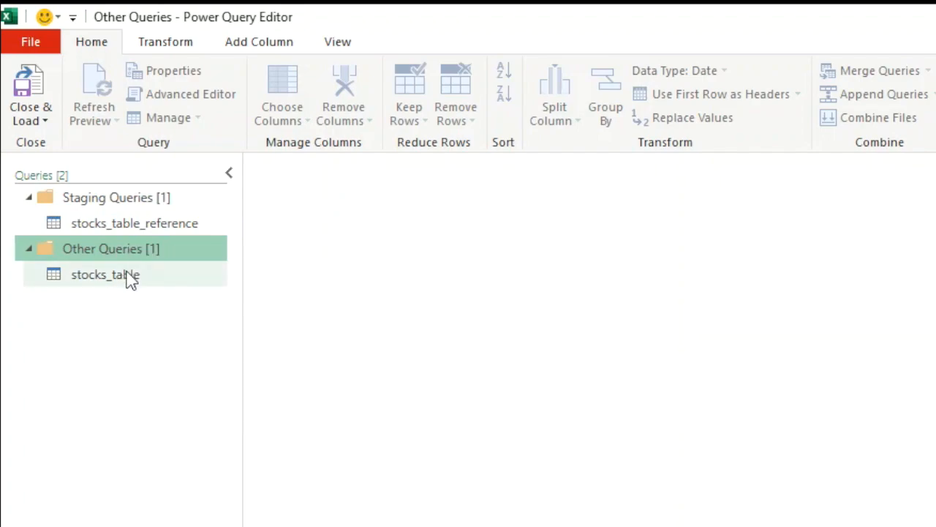
pyautogui.rightClick(126, 274)
pyautogui.moveTo(249, 447)
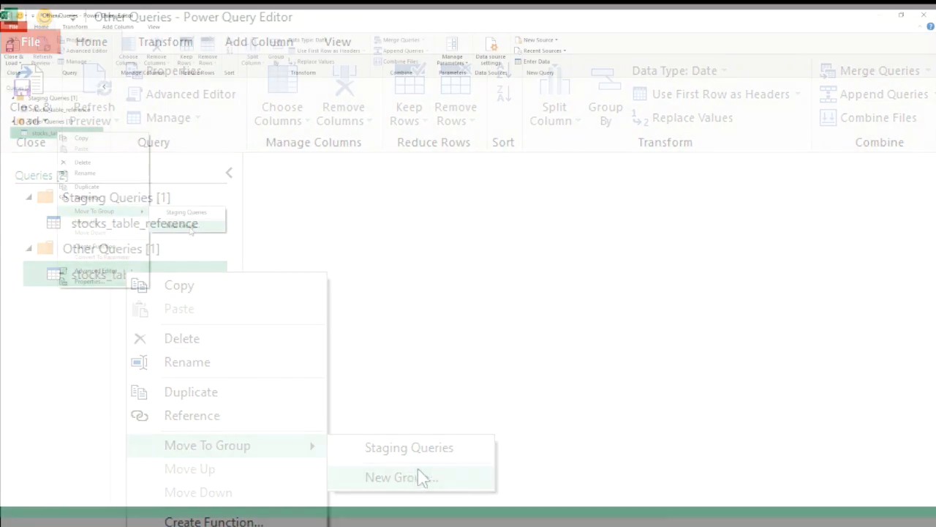
pyautogui.click(418, 476)
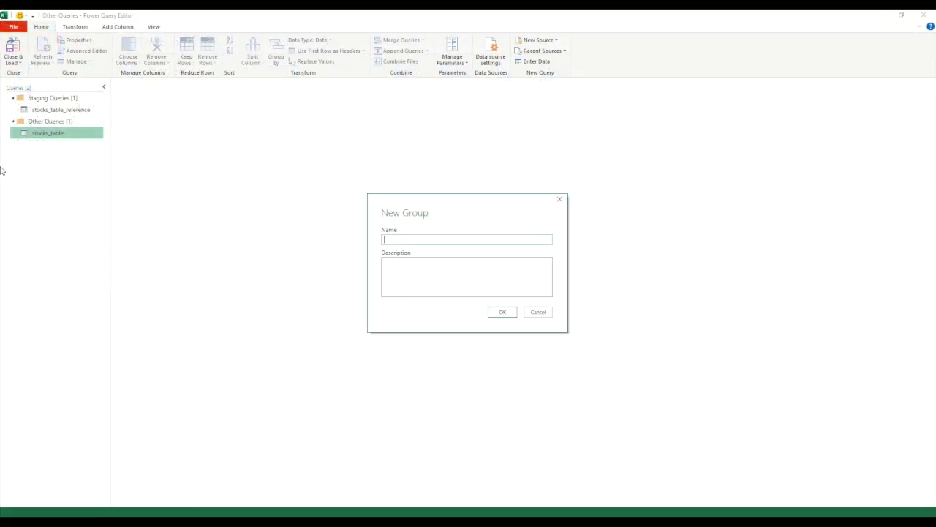
pyautogui.write('Data Source')
pyautogui.click(503, 314)
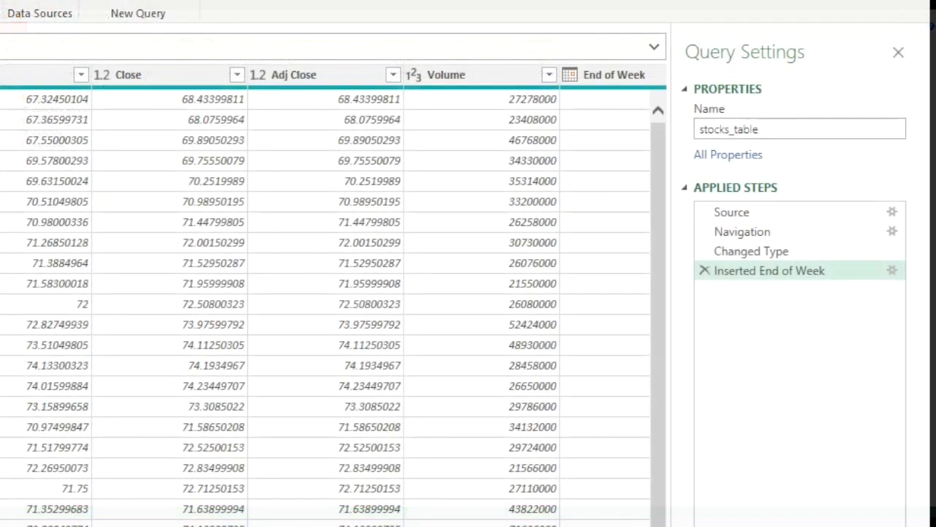
# Examine the options available for the Source and Changed Type applied steps of stocks_table, and preview the data at Changed Type
pyautogui.rightClick(788, 215)
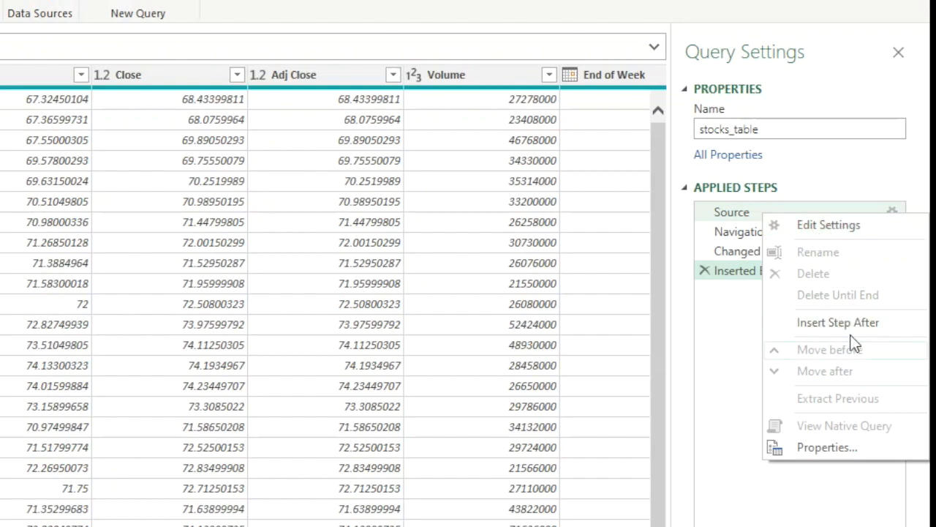
pyautogui.press('Escape')
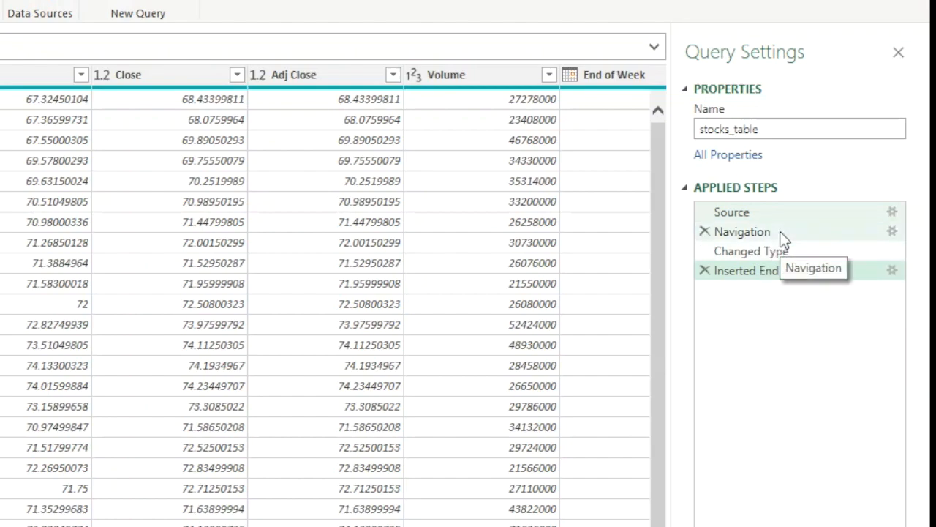
pyautogui.rightClick(782, 253)
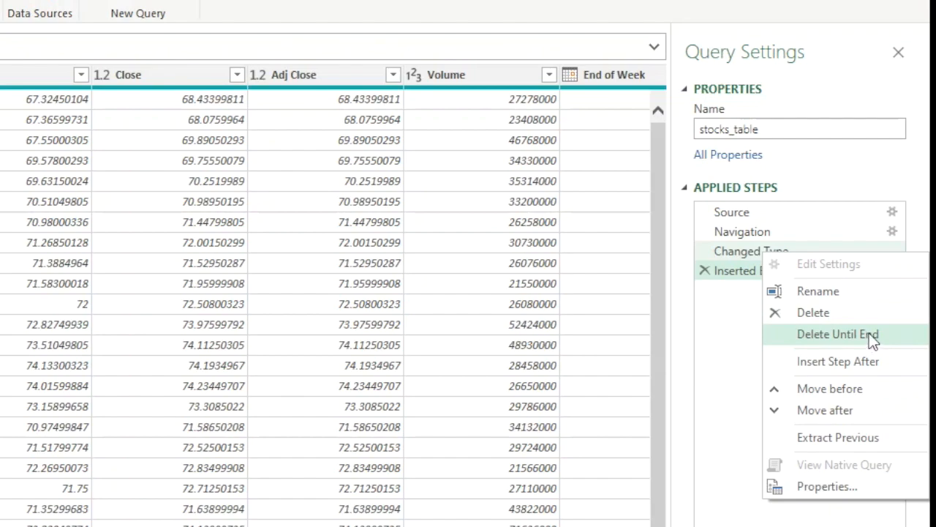
pyautogui.click(749, 252)
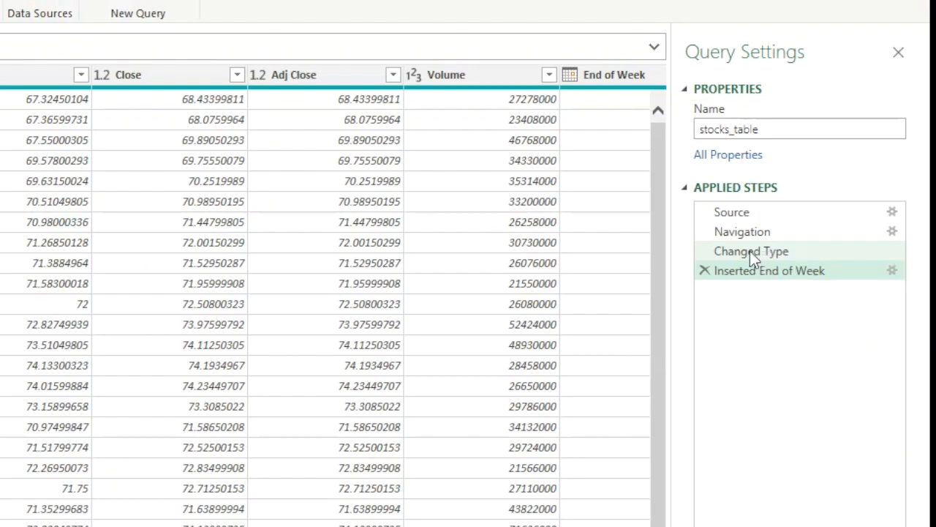
pyautogui.click(755, 253)
pyautogui.rightClick(758, 251)
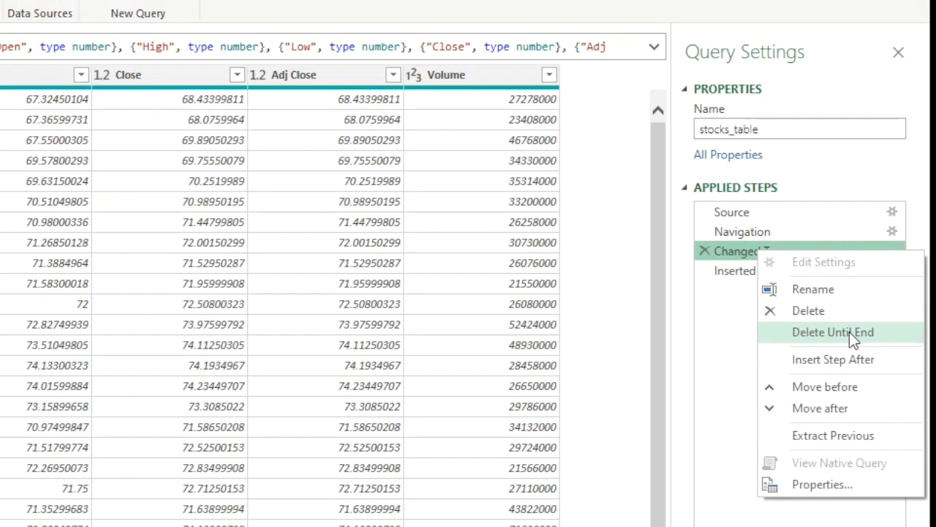
pyautogui.click(729, 301)
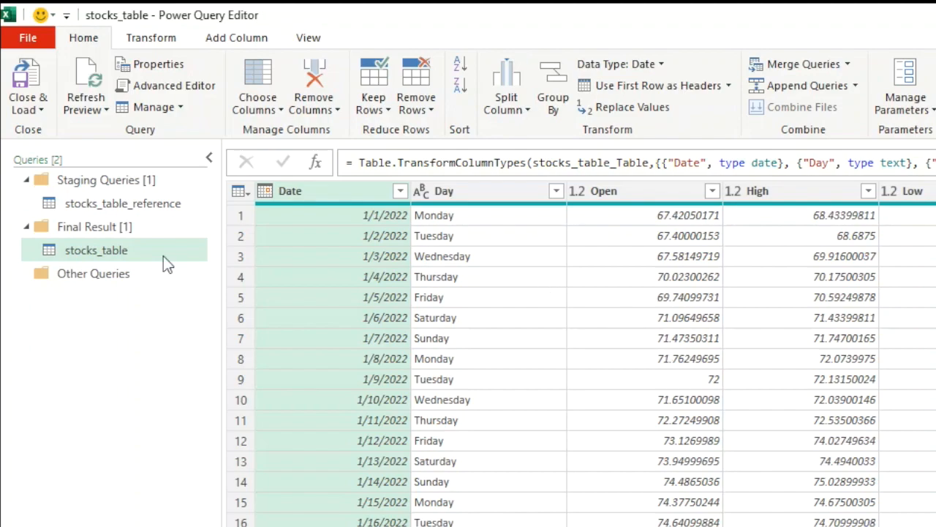
# Add the Advanced Editor command to the Quick Access Toolbar and display the keyboard access hints for the Home commands
pyautogui.rightClick(210, 93)
pyautogui.click(239, 99)
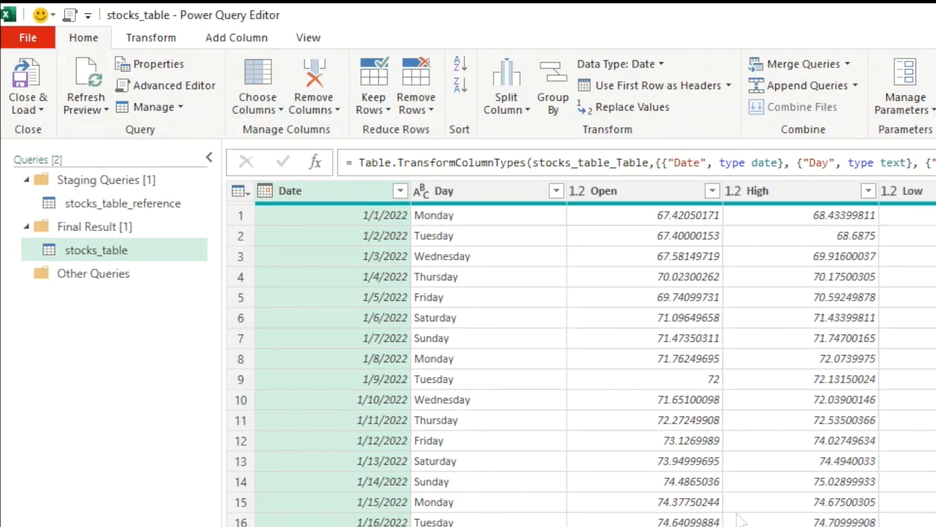
pyautogui.press('alt')
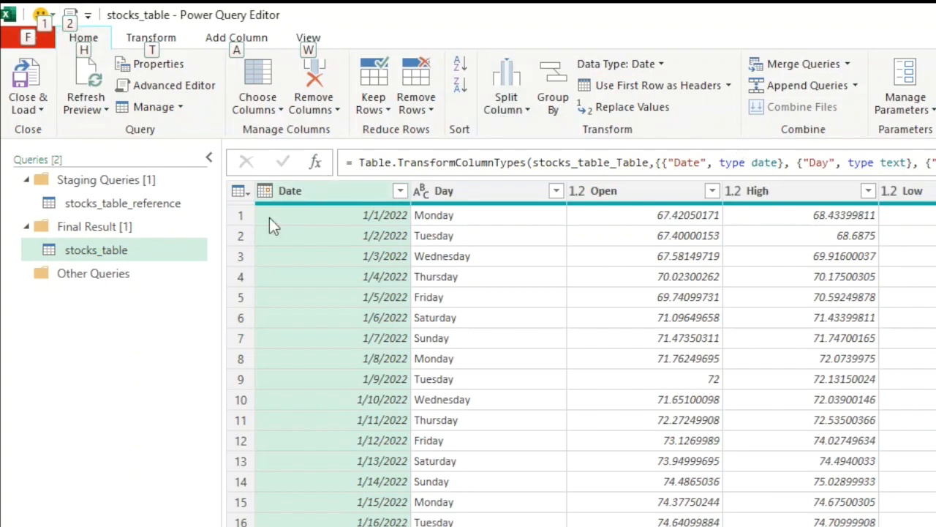
pyautogui.press('h')
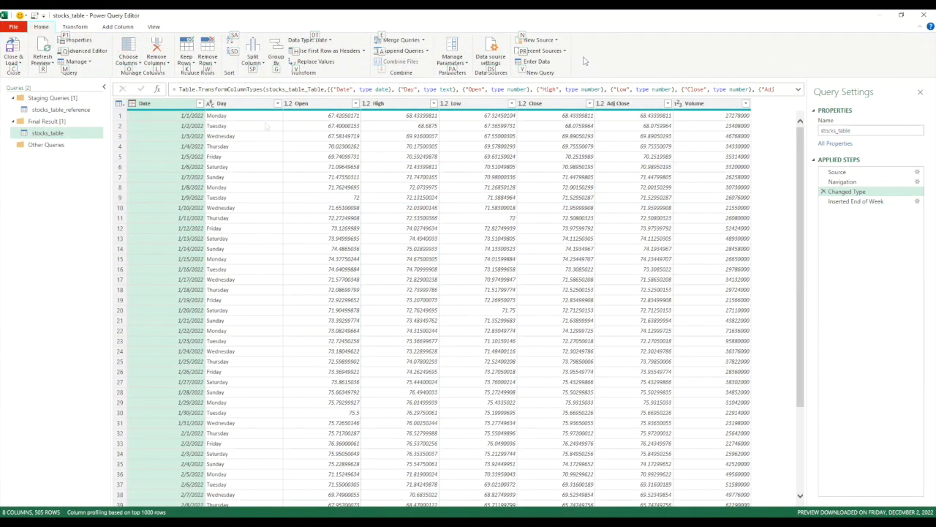
pyautogui.click(585, 60)
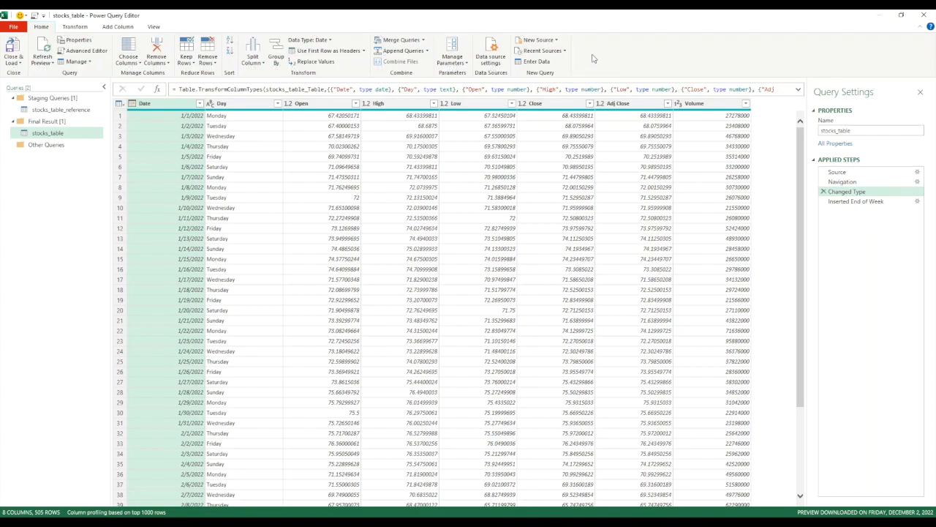
pyautogui.click(490, 56)
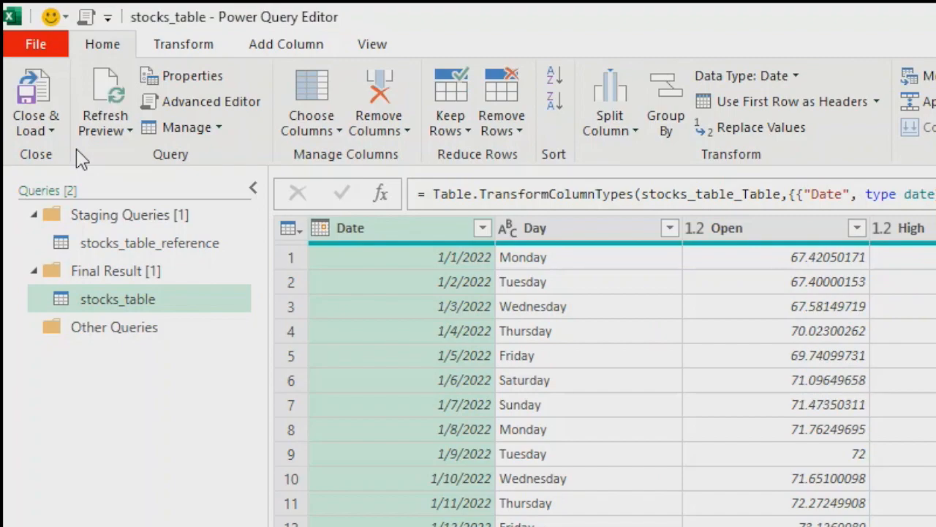
# Close the query editor, loading both queries into new worksheets, and delete the stocks_table_reference query
pyautogui.click(49, 130)
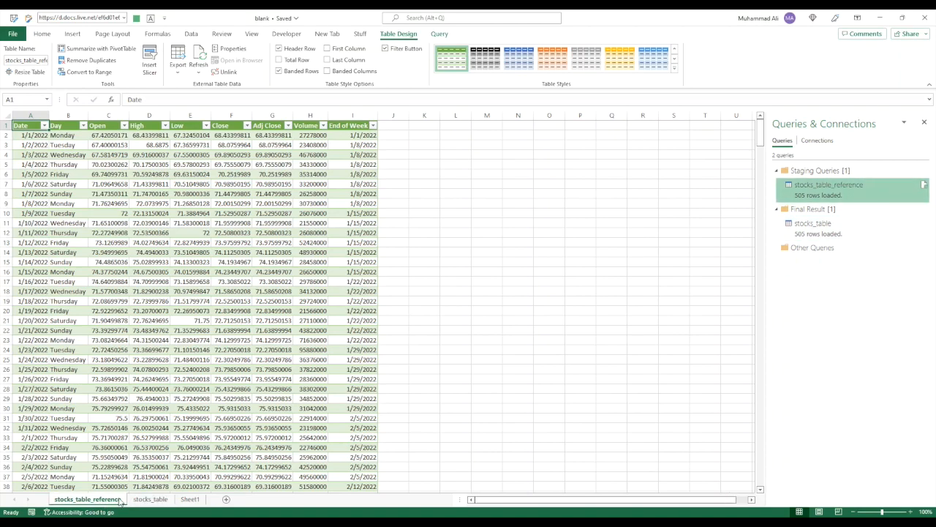
pyautogui.rightClick(837, 192)
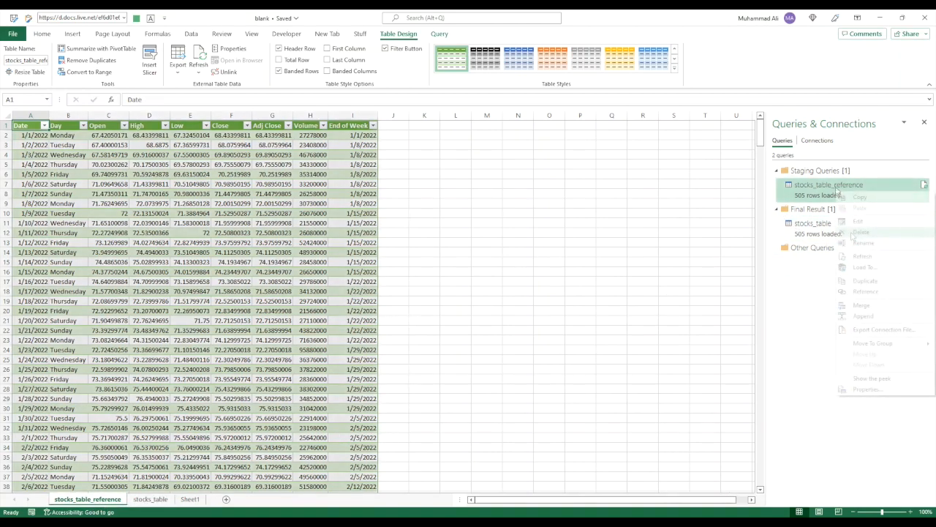
pyautogui.click(856, 233)
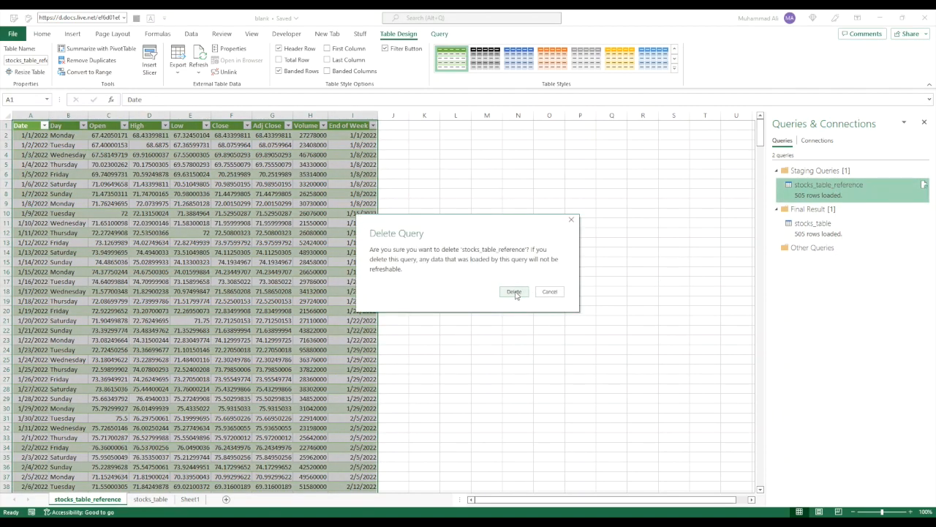
pyautogui.click(512, 293)
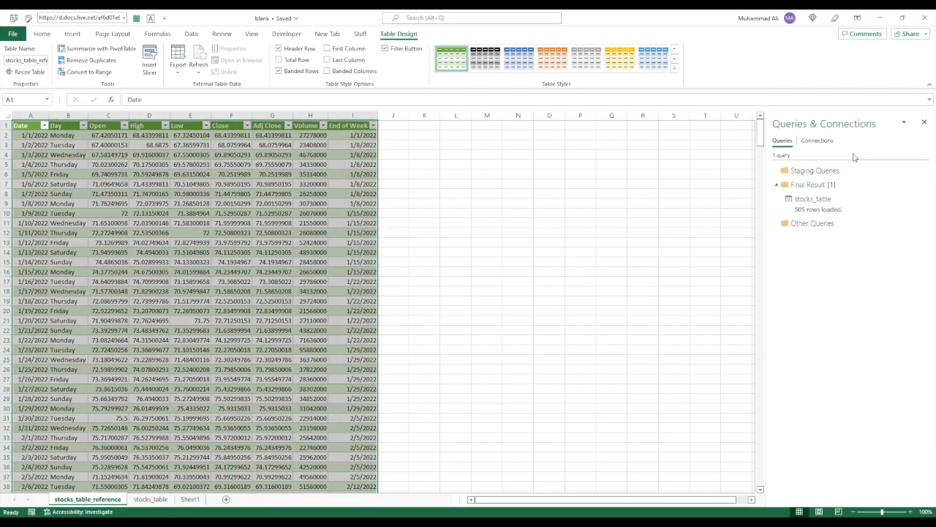
# Hide the Queries & Connections pane and show it again
pyautogui.click(924, 122)
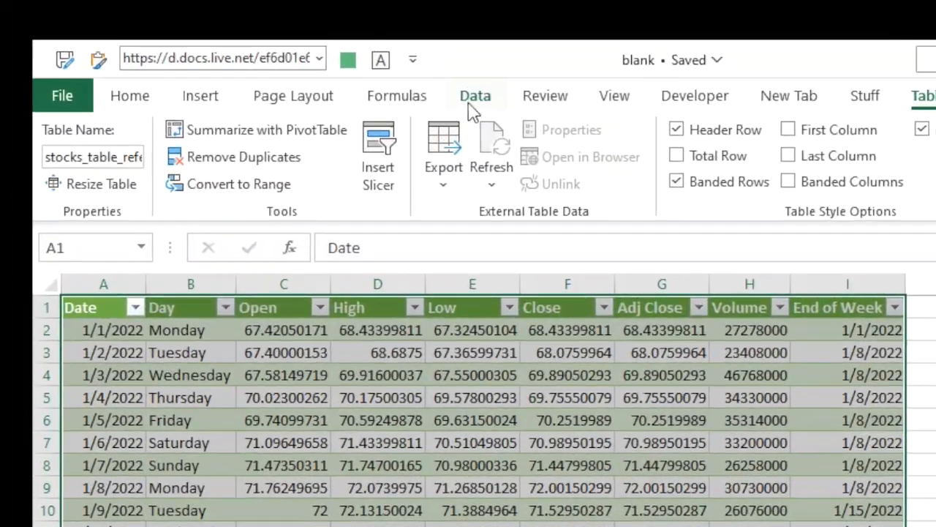
pyautogui.click(476, 98)
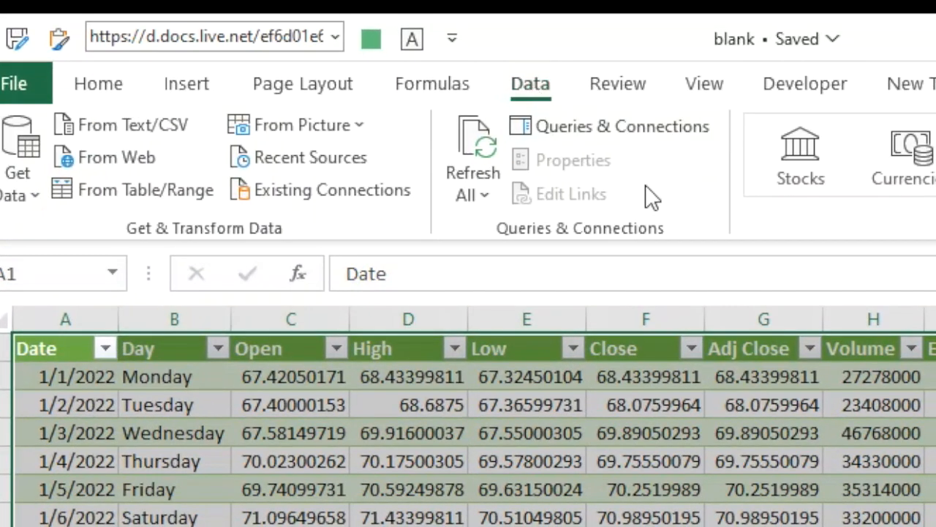
pyautogui.click(642, 132)
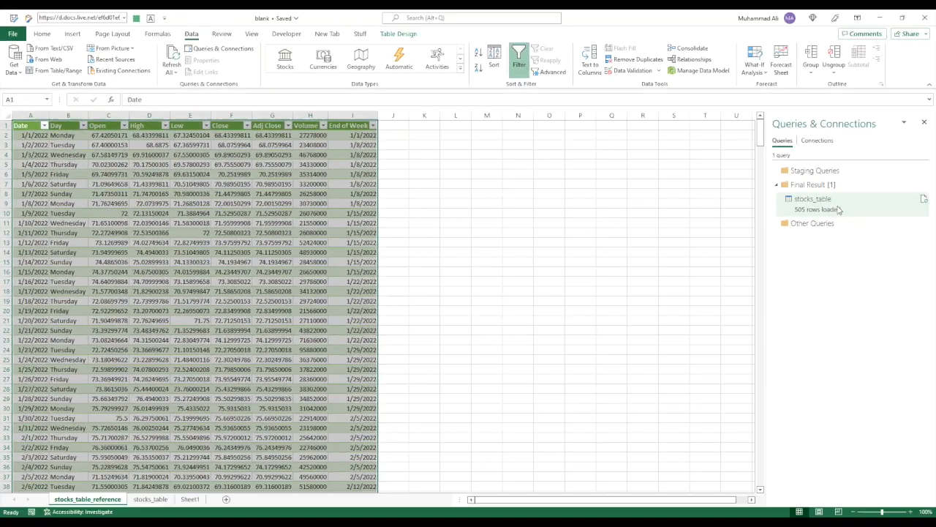
# Delete the stocks_table query from the Final Result group
pyautogui.rightClick(839, 210)
pyautogui.click(856, 244)
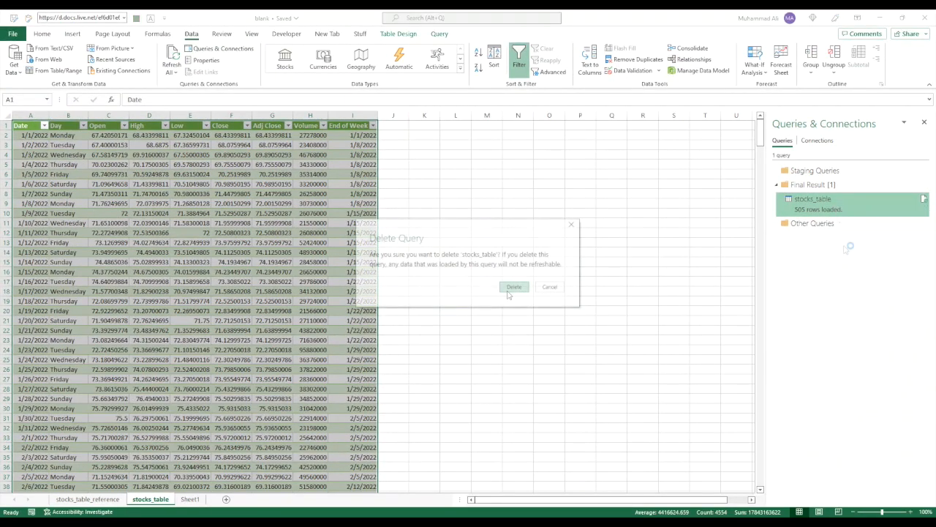
pyautogui.click(508, 288)
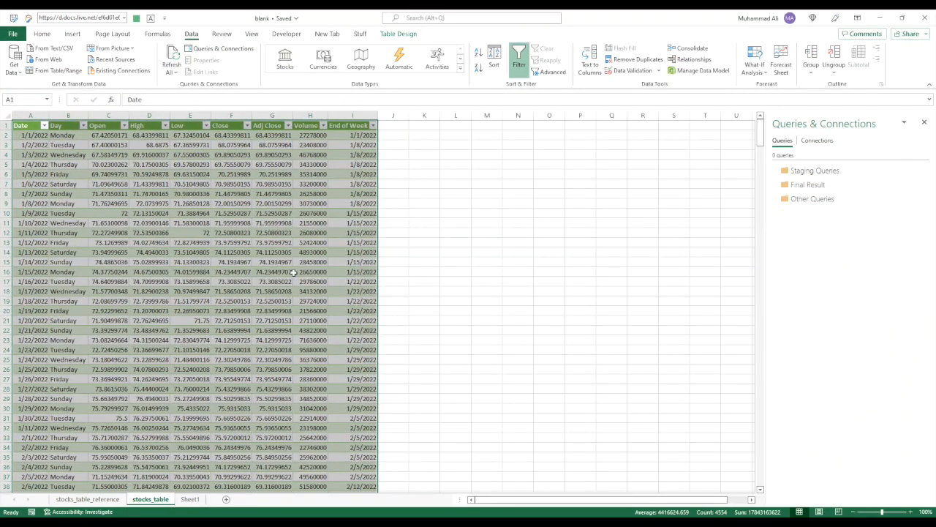
# Delete the stocks_table and stocks_table_reference worksheets together
pyautogui.click(358, 262)
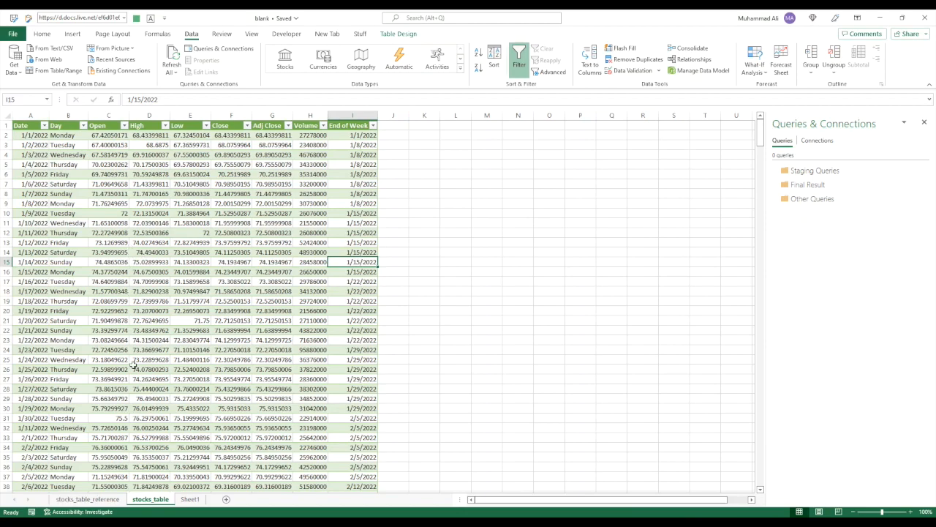
pyautogui.keyDown('ctrl'); pyautogui.click(105, 499); pyautogui.keyUp('ctrl')
pyautogui.press('alt')
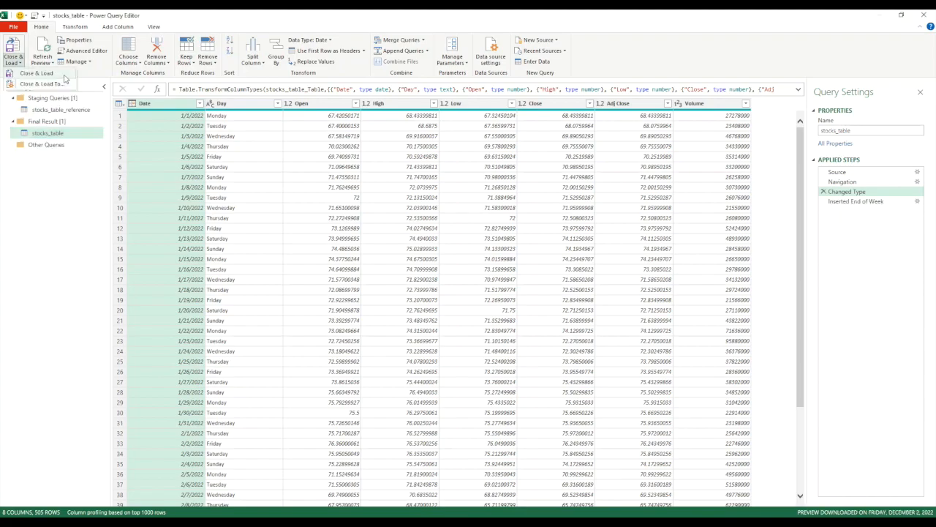
# Close the query editor and load stocks_table as a table into the existing worksheet at Sheet1!$B$4
pyautogui.click(60, 82)
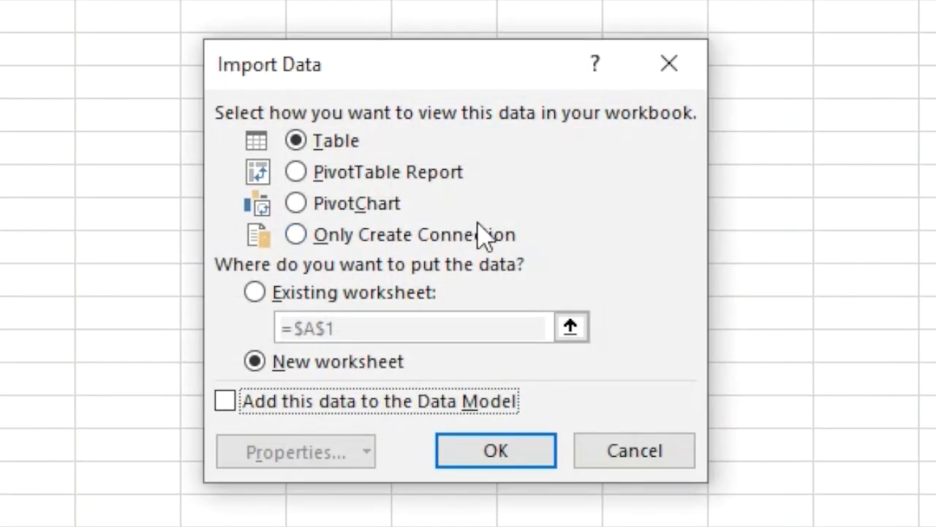
pyautogui.moveTo(463, 60); pyautogui.dragTo(438, 32)
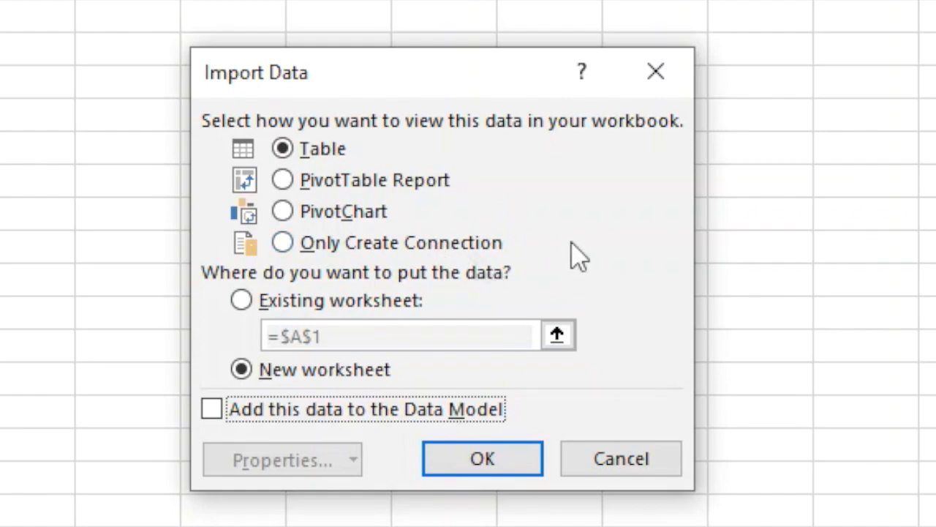
pyautogui.click(350, 313)
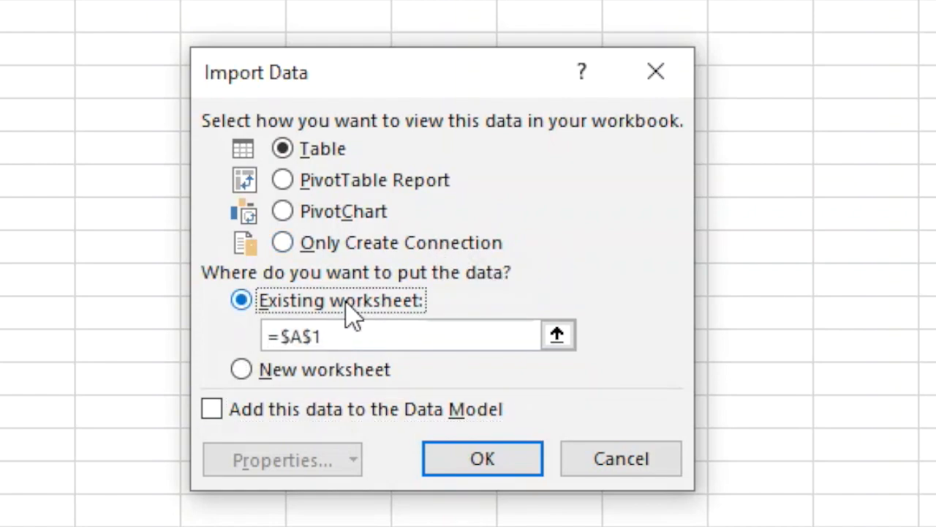
pyautogui.click(558, 342)
pyautogui.click(2, 164)
pyautogui.click(675, 116)
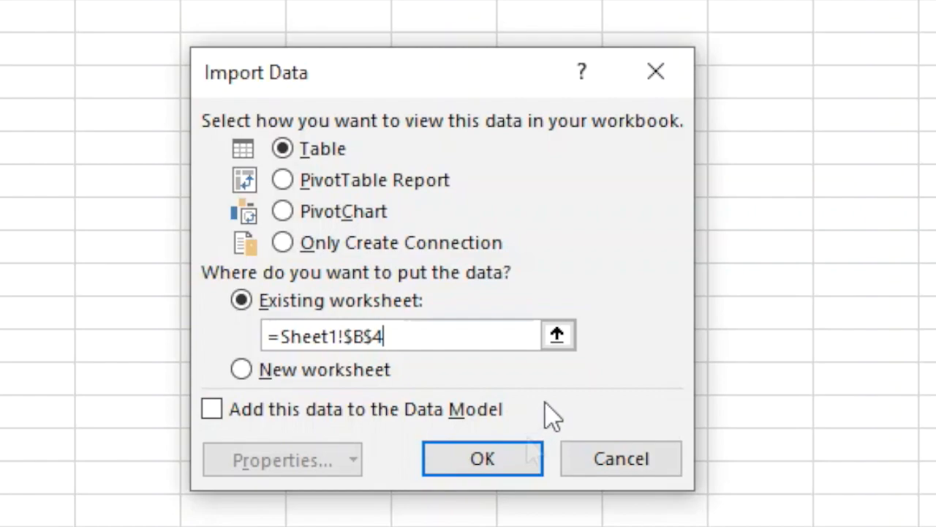
pyautogui.click(483, 467)
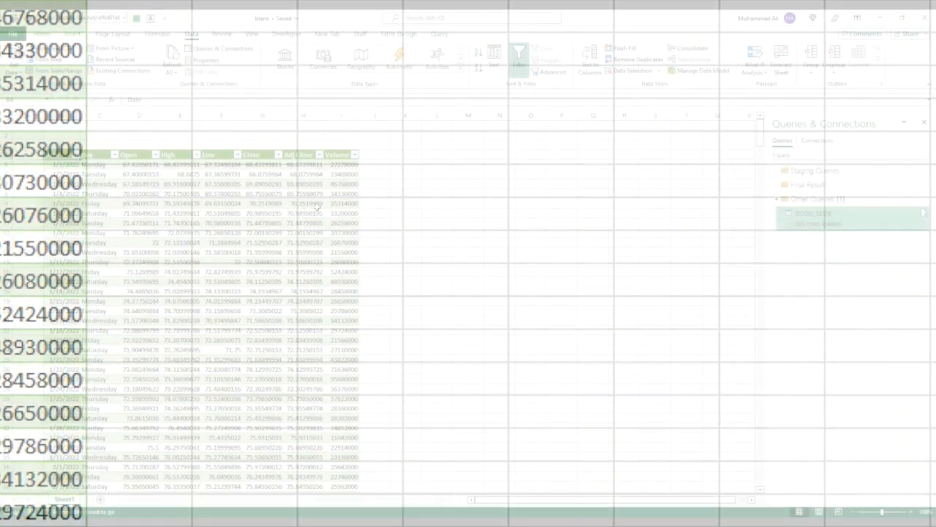
pyautogui.moveTo(868, 228)
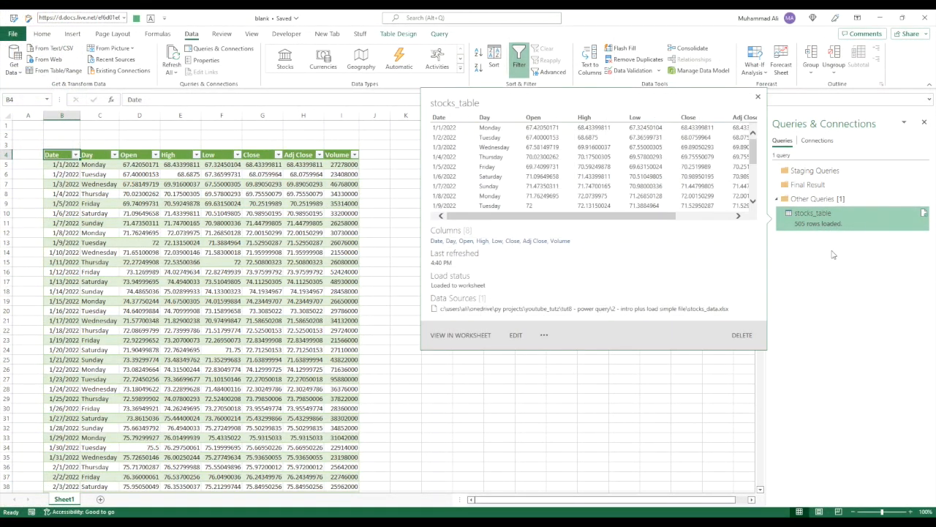